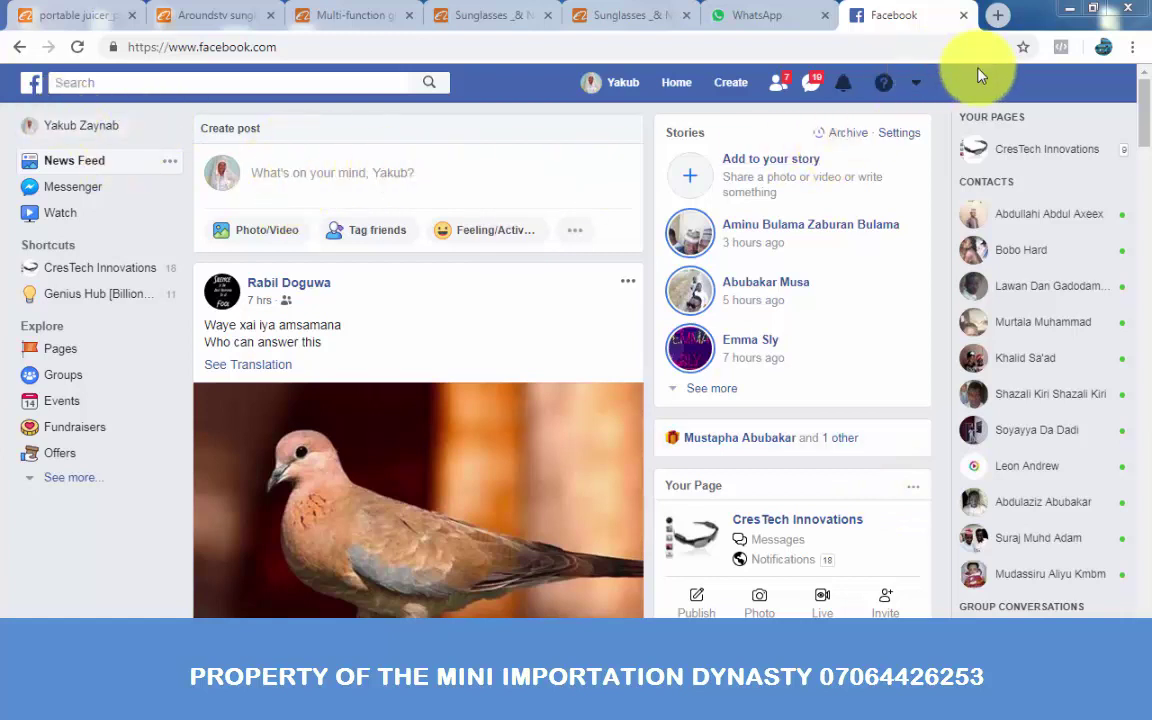
- Open a new blank browser tab next to the Facebook news feed tab
{"action": "left_click", "coordinate": [997, 15]}
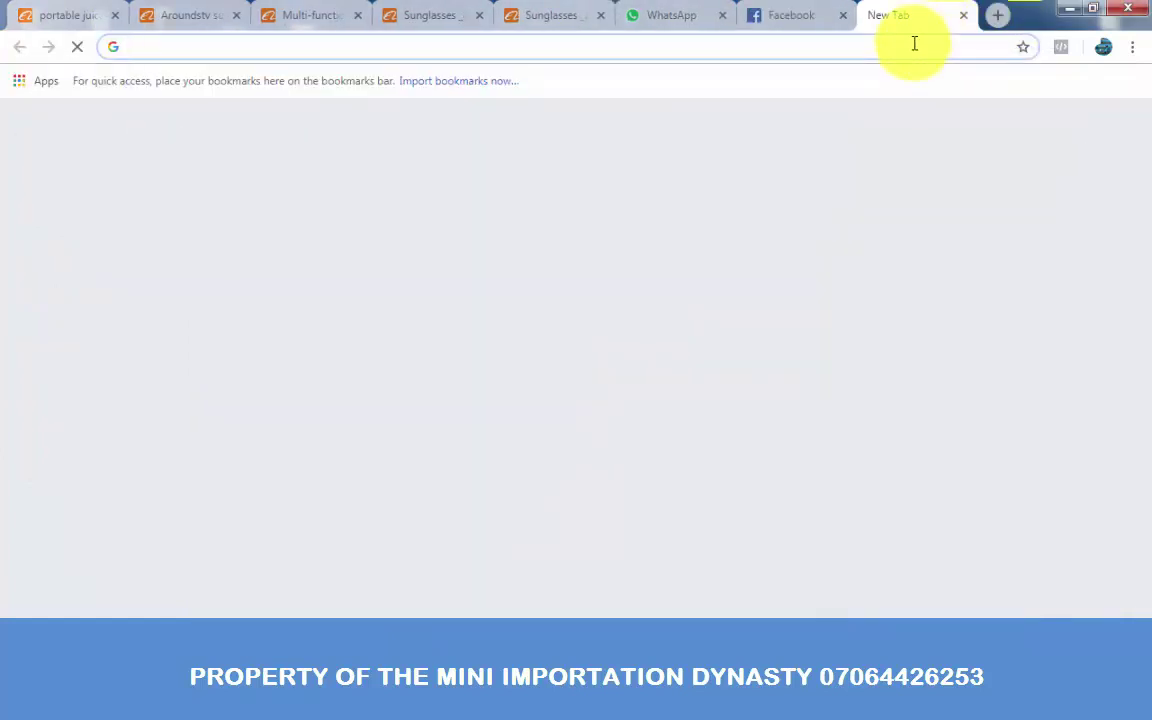
- Load business.facebook.com in the new tab via the 'bu' address suggestion
{"action": "type", "text": "business.facebook.com"}
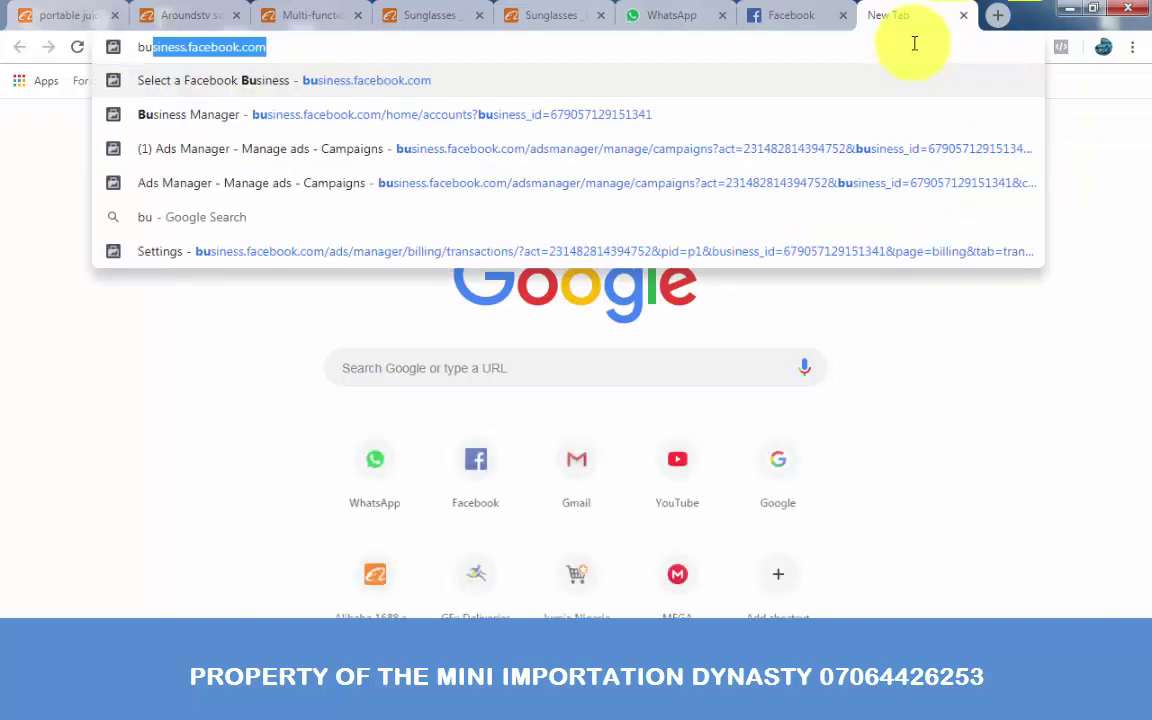
{"action": "key", "text": "Right"}
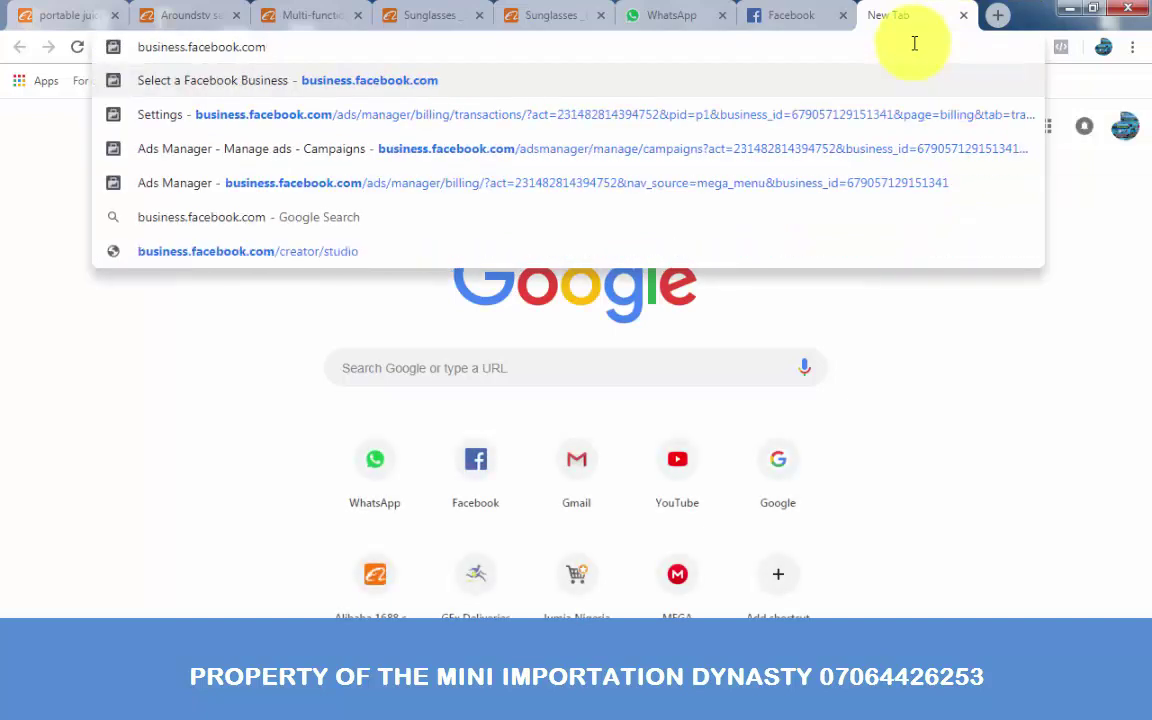
{"action": "key", "text": "Return"}
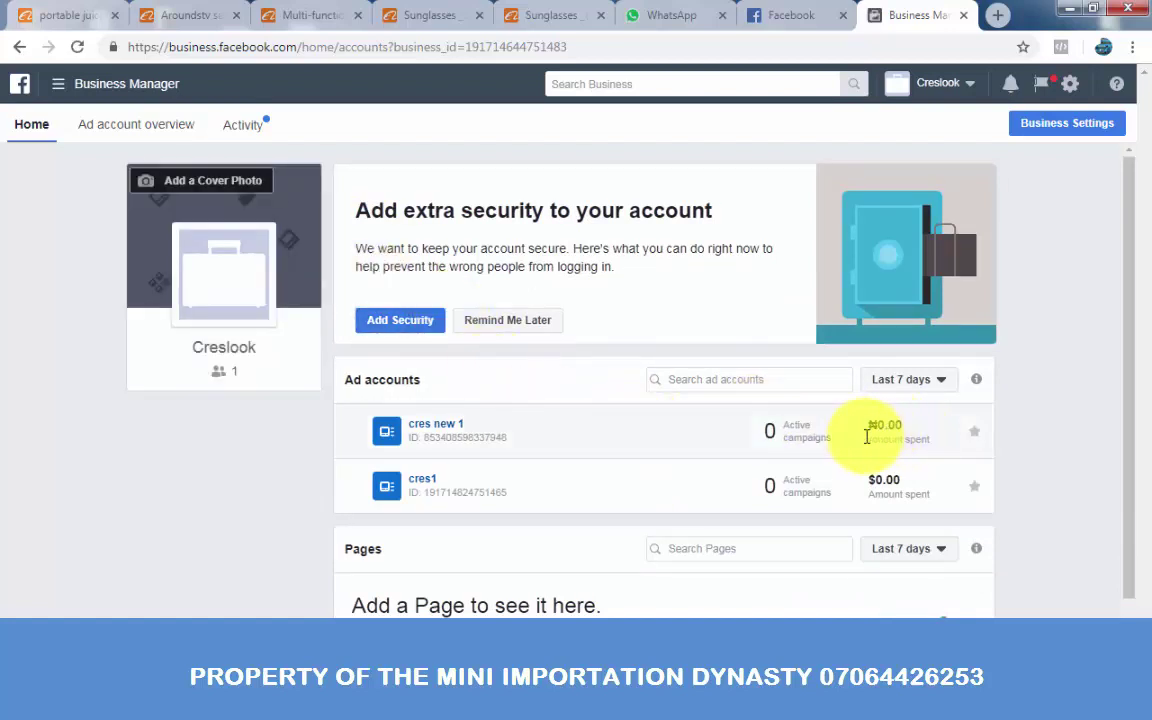
- Open Ads Manager for the cres new 1 ad account and show its navigation menu
{"action": "left_click", "coordinate": [394, 435]}
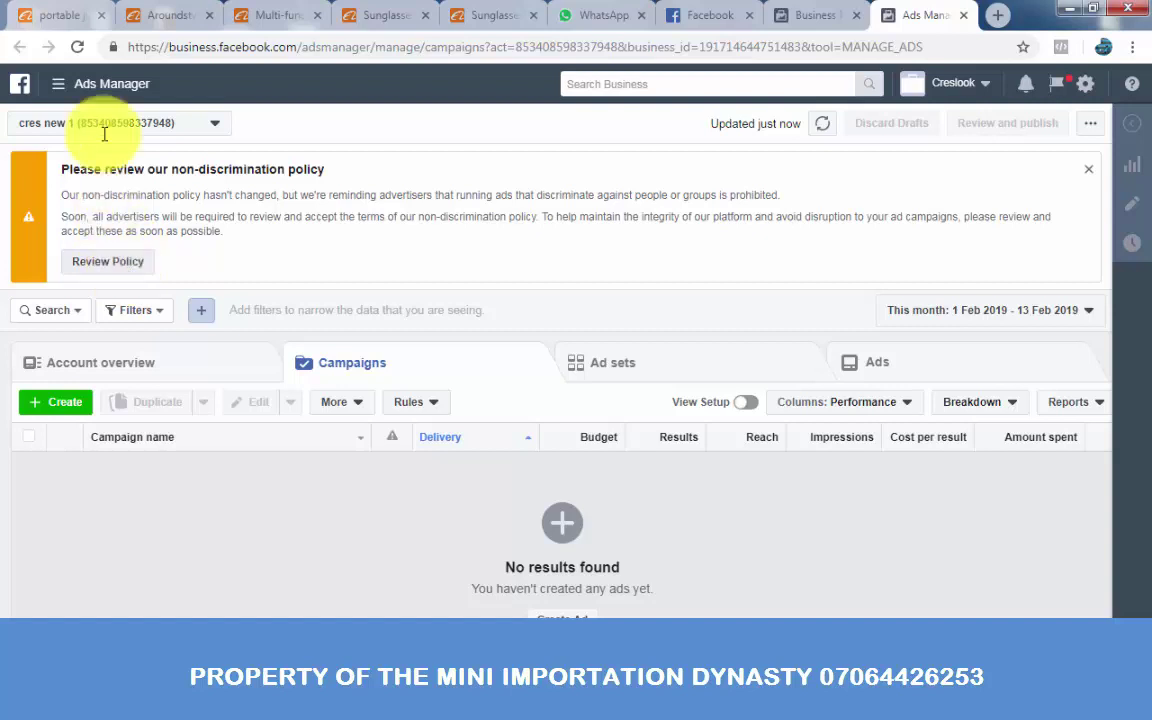
{"action": "left_click", "coordinate": [67, 90]}
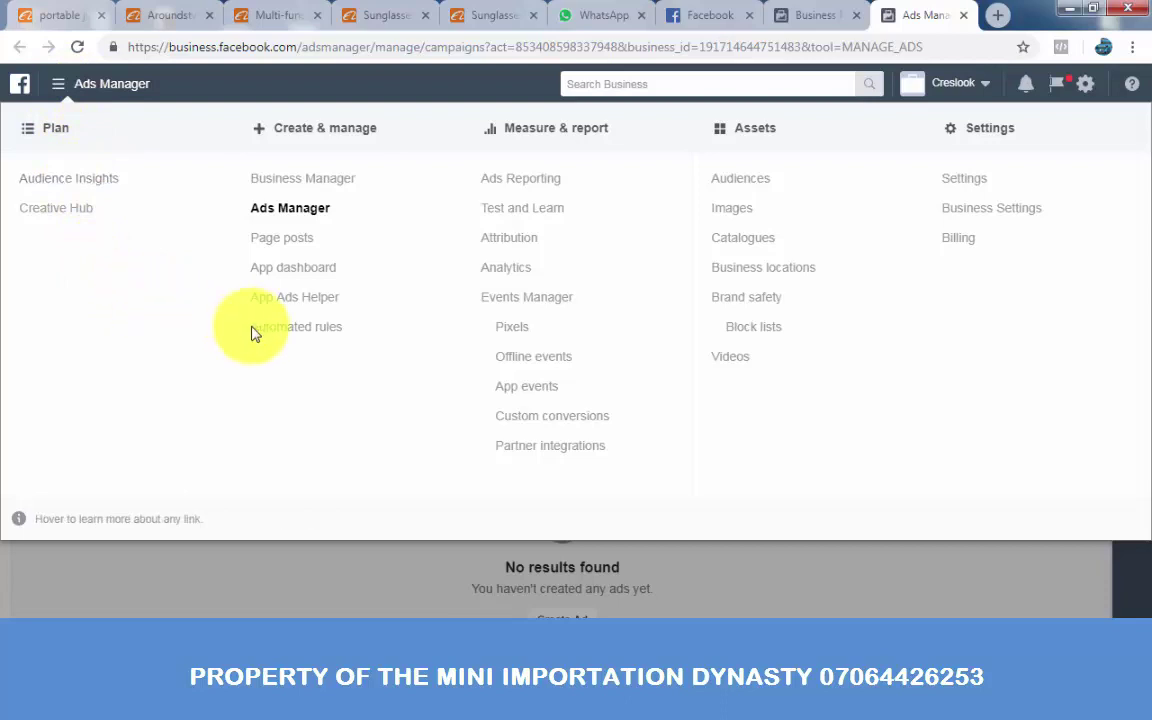
- Go to the Billing page under Settings for the cres new 1 account
{"action": "left_click", "coordinate": [962, 240]}
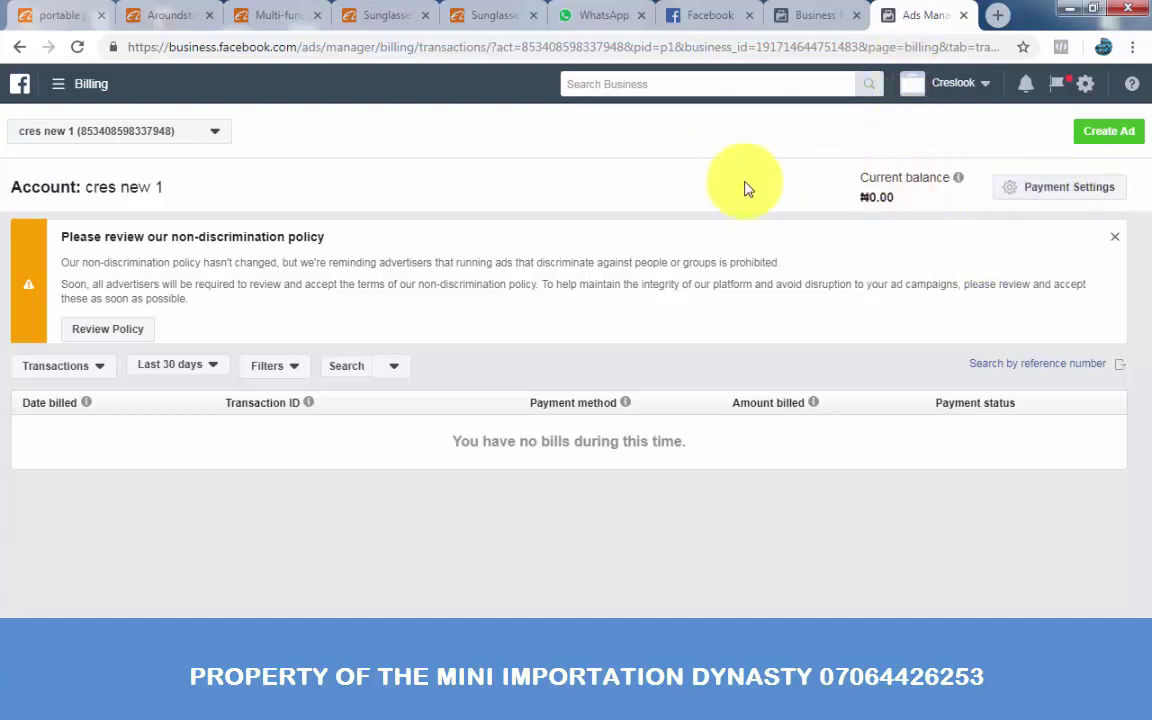
- Dismiss the policy notice and begin adding a payment method in Payment Settings
{"action": "left_click", "coordinate": [1118, 243]}
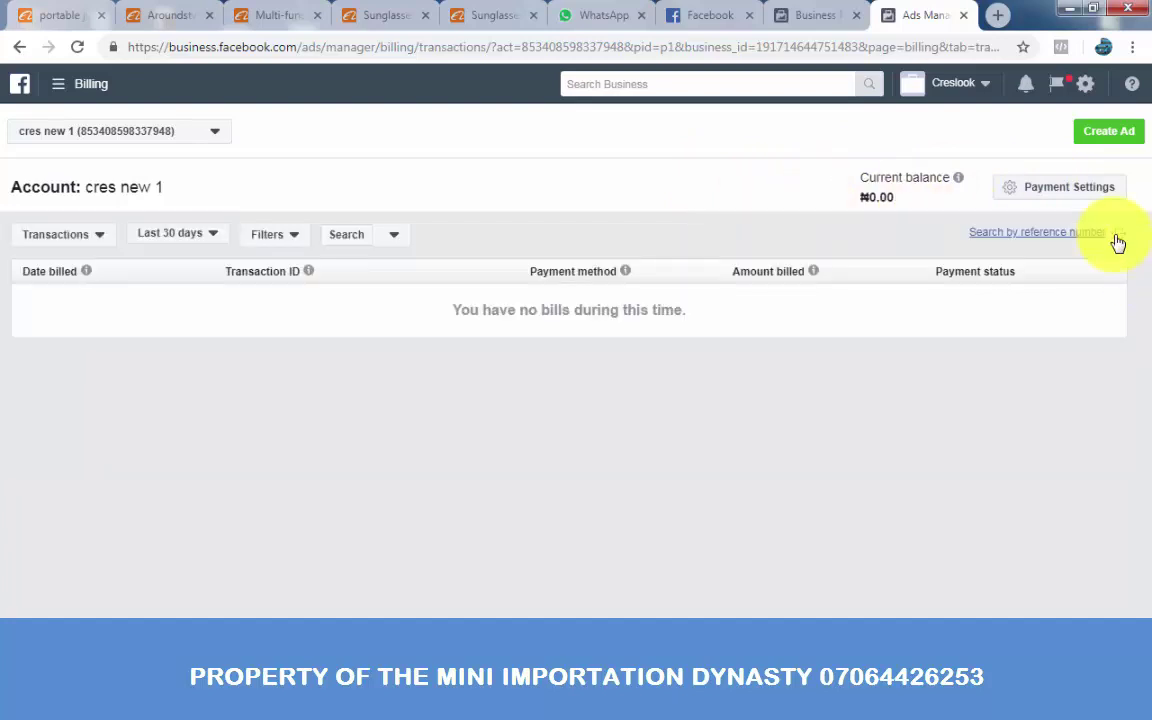
{"action": "left_click", "coordinate": [1064, 193]}
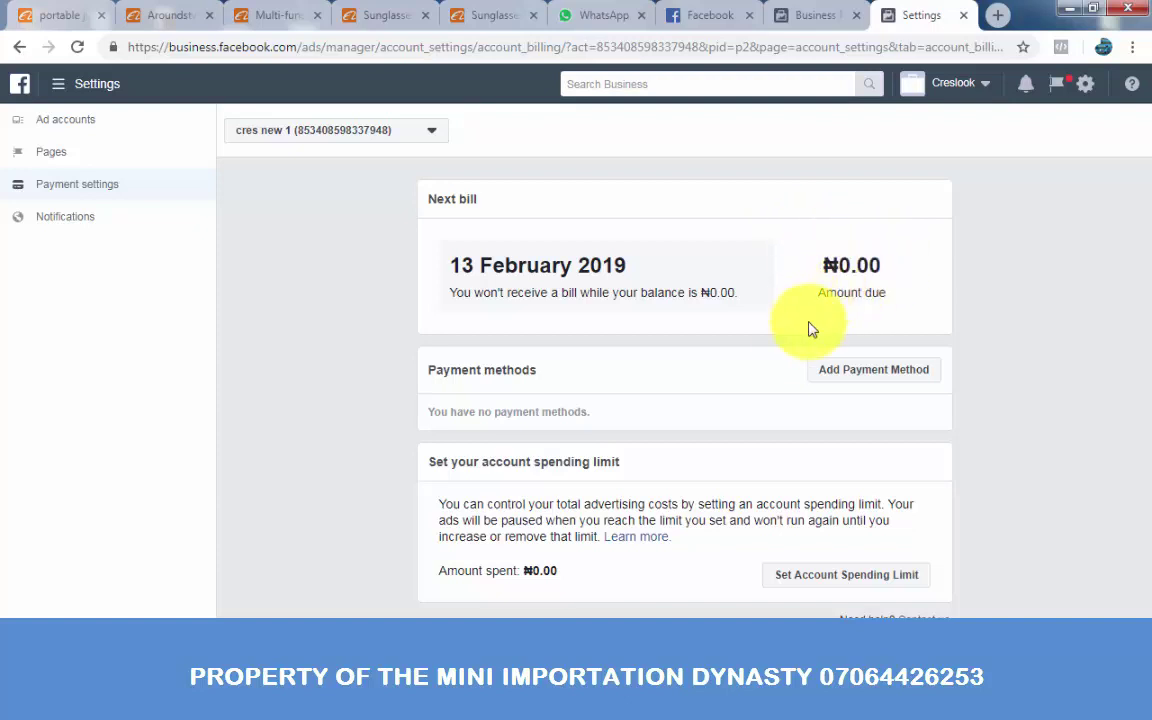
{"action": "left_click", "coordinate": [855, 371]}
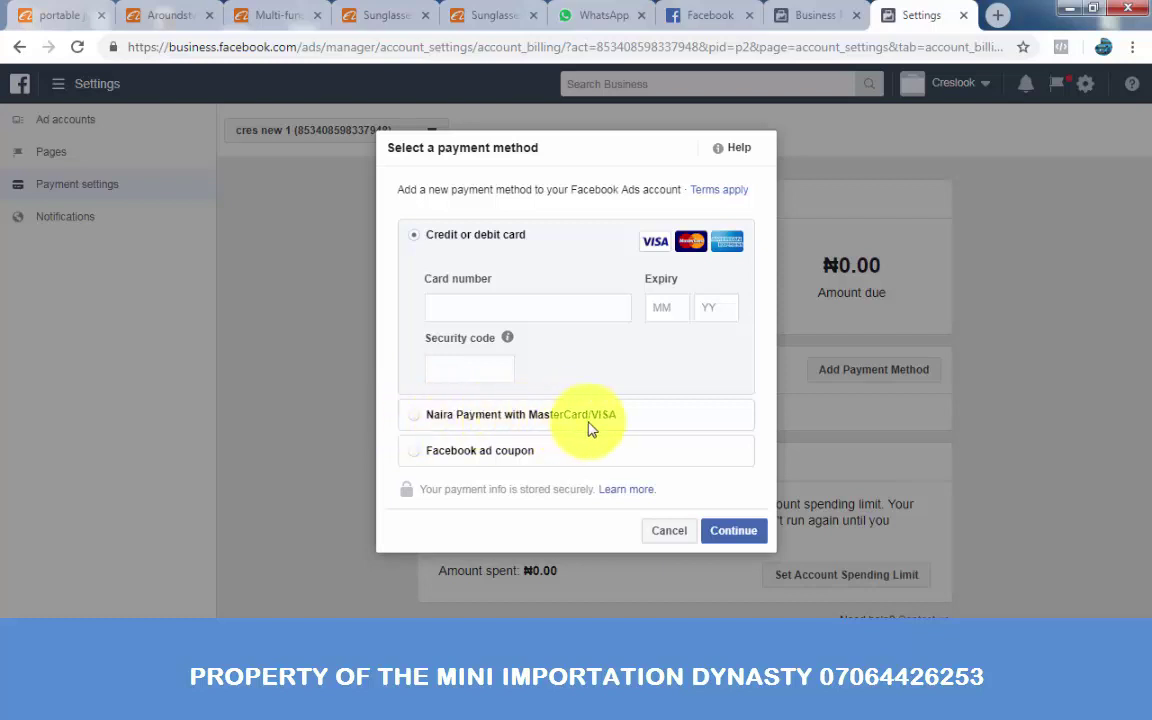
- Choose Naira Payment with MasterCard/VISA and accept the 'Add money and spend it on ads' explanation
{"action": "left_click", "coordinate": [418, 420]}
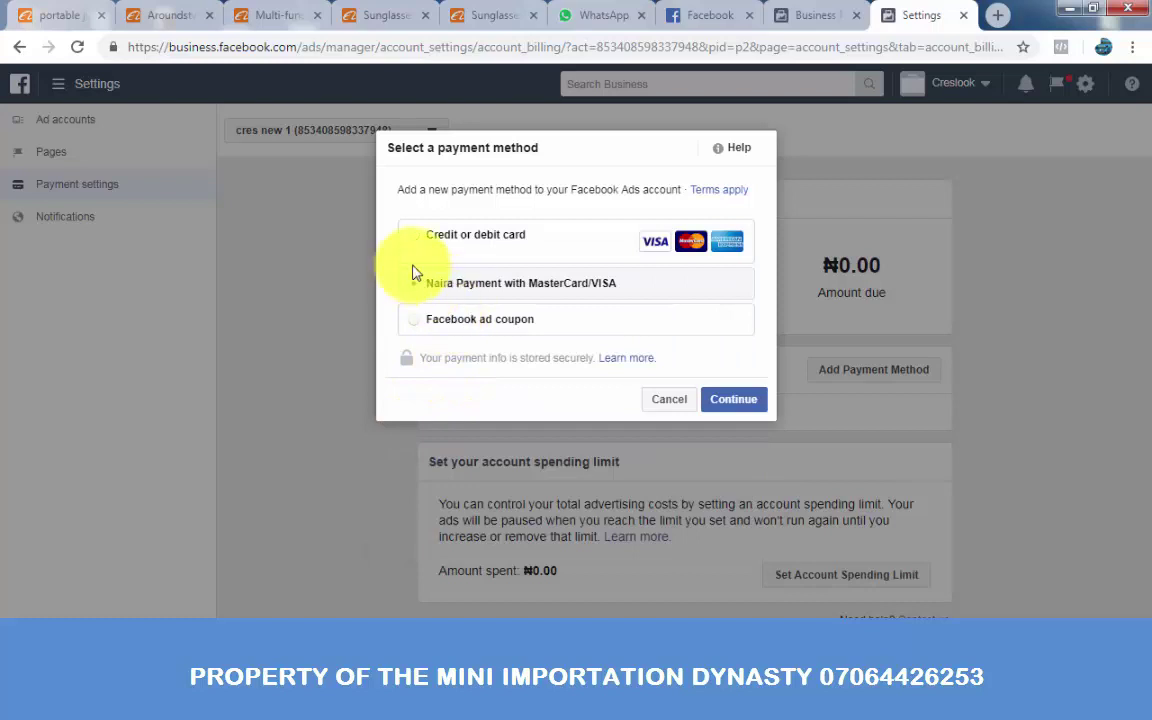
{"action": "left_click", "coordinate": [744, 405]}
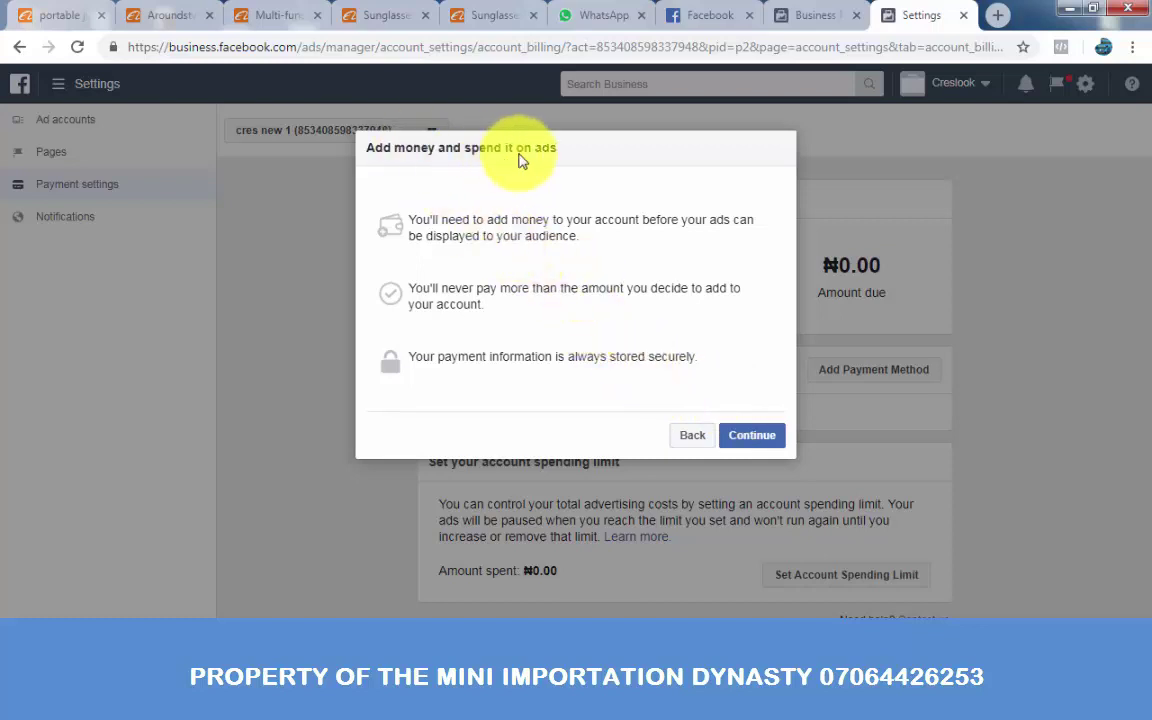
{"action": "left_click", "coordinate": [752, 437]}
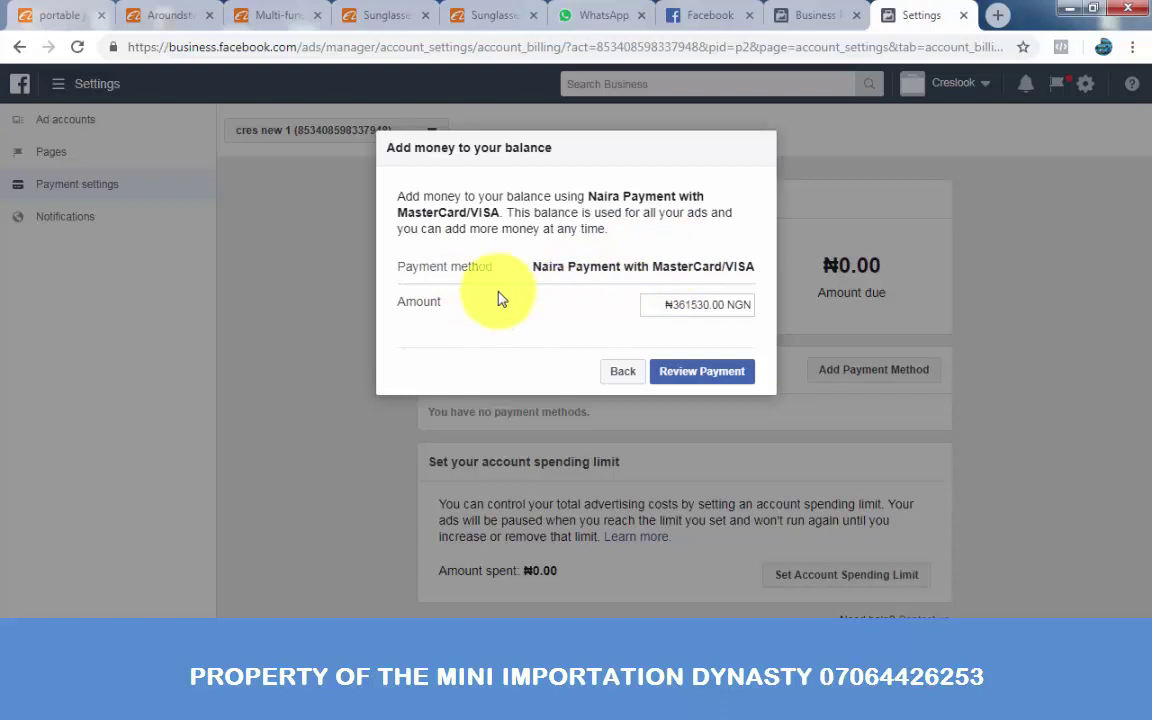
- Set the amount to add to 1000 and review the ₦1,000.00 payment
{"action": "left_click", "coordinate": [725, 306]}
{"action": "key", "text": "BackSpace"}
{"action": "key", "text": "BackSpace"}
{"action": "key", "text": "BackSpace"}
{"action": "key", "text": "BackSpace"}
{"action": "key", "text": "BackSpace"}
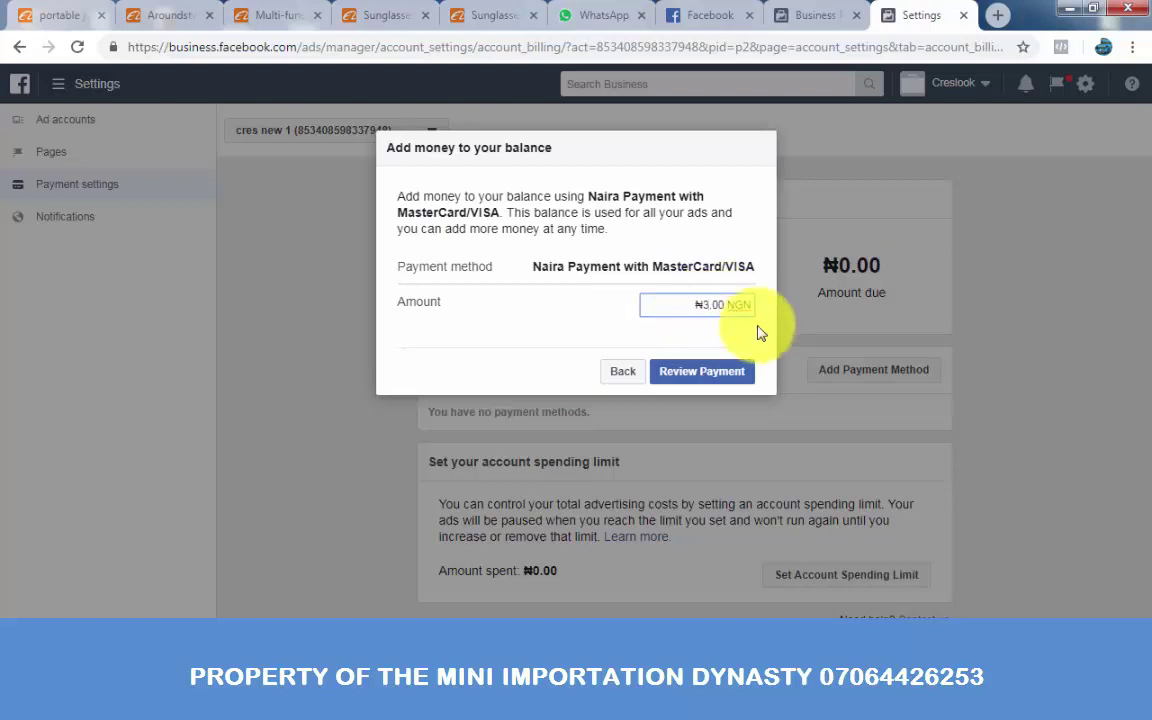
{"action": "type", "text": "1000"}
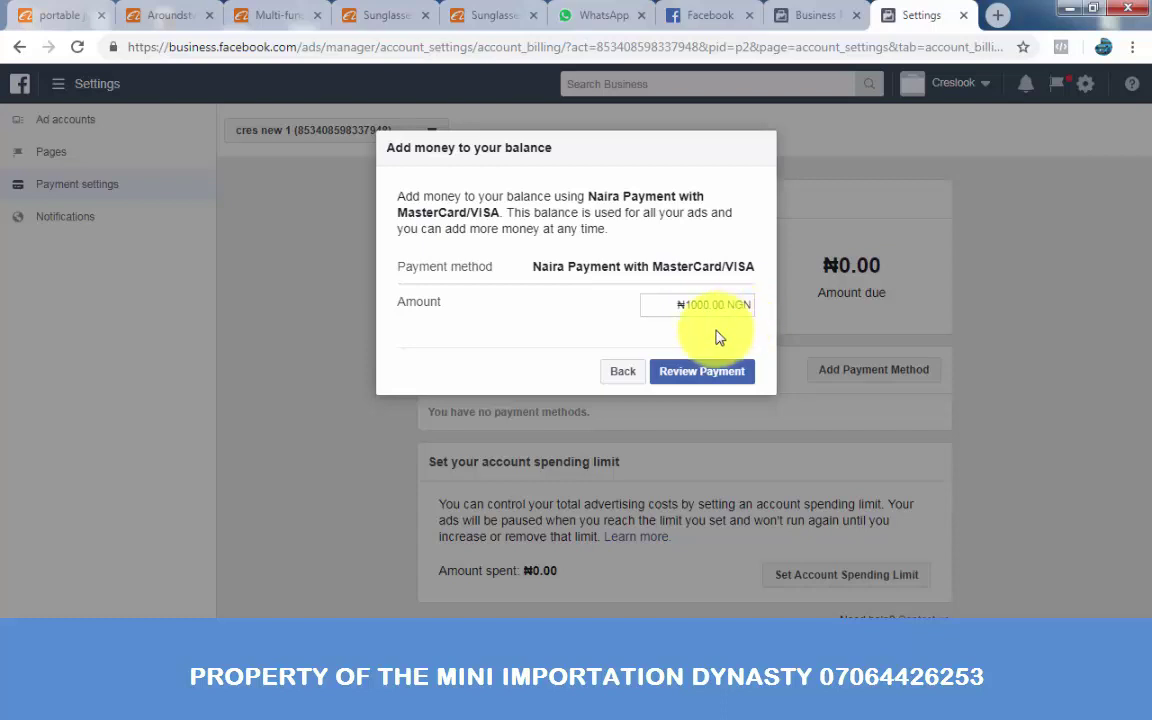
{"action": "left_click", "coordinate": [709, 377]}
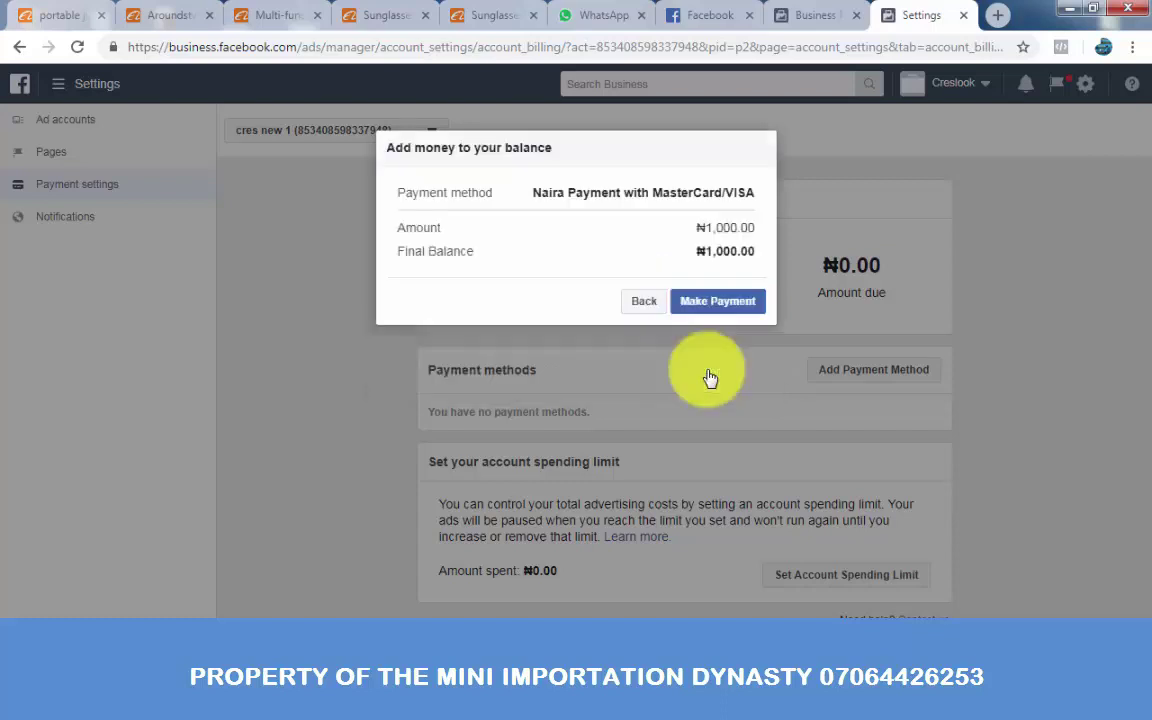
- Submit the ₦1,000 payment with Make Payment
{"action": "left_click", "coordinate": [720, 302]}
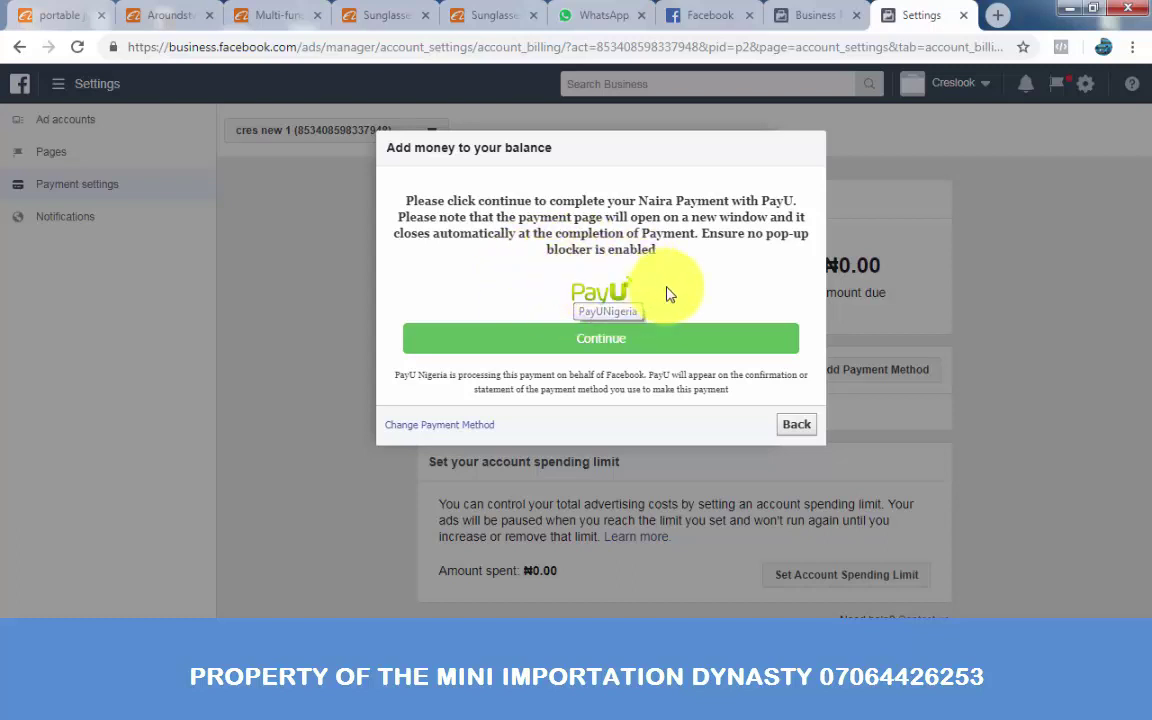
- On the PayU page, choose card payment and enter the card number and holder name
{"action": "left_click", "coordinate": [603, 340]}
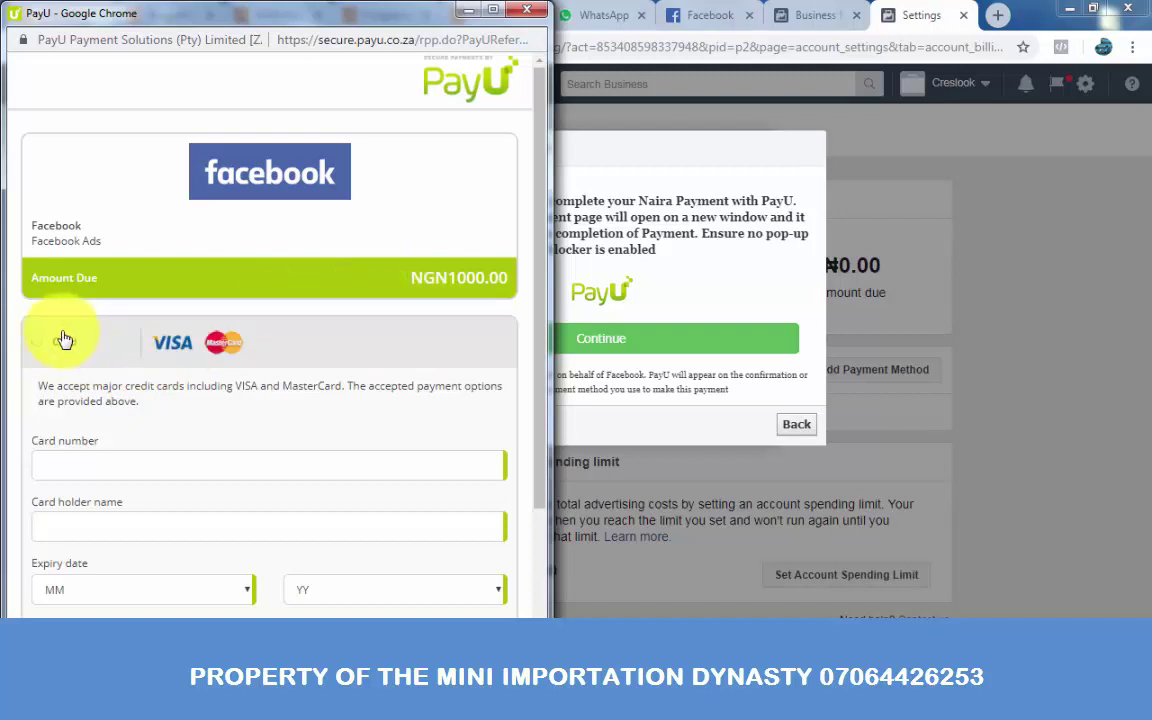
{"action": "left_click", "coordinate": [35, 341]}
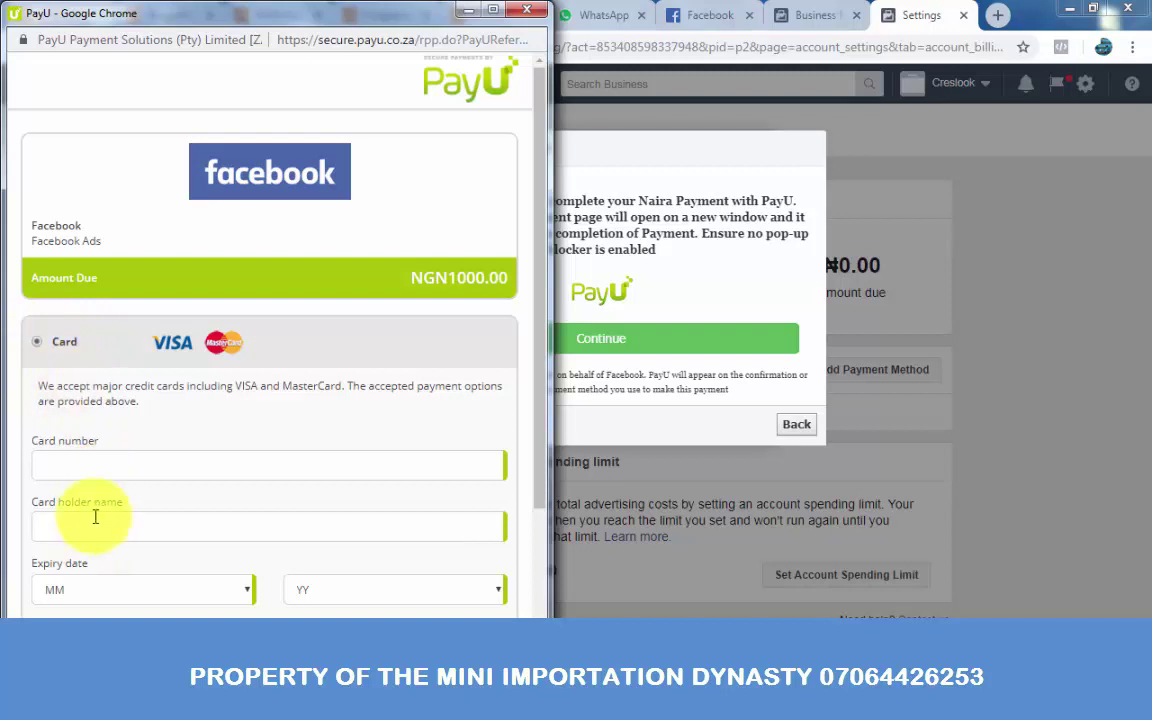
{"action": "left_click", "coordinate": [89, 468]}
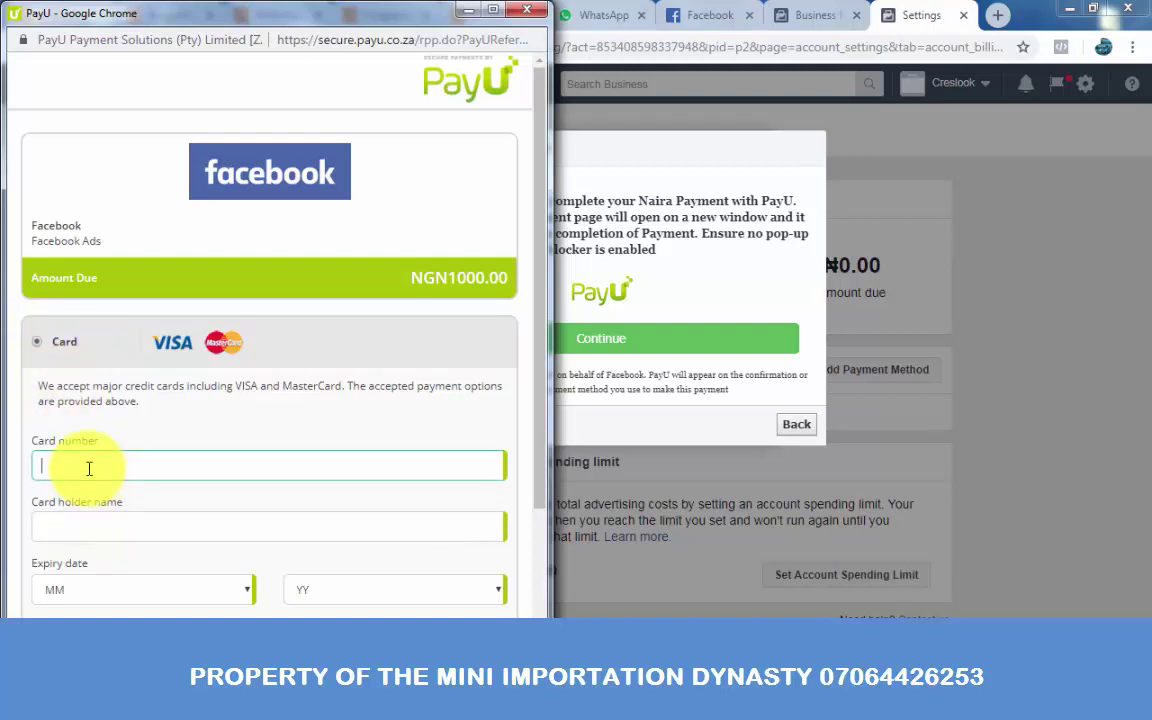
{"action": "type", "text": "5325"}
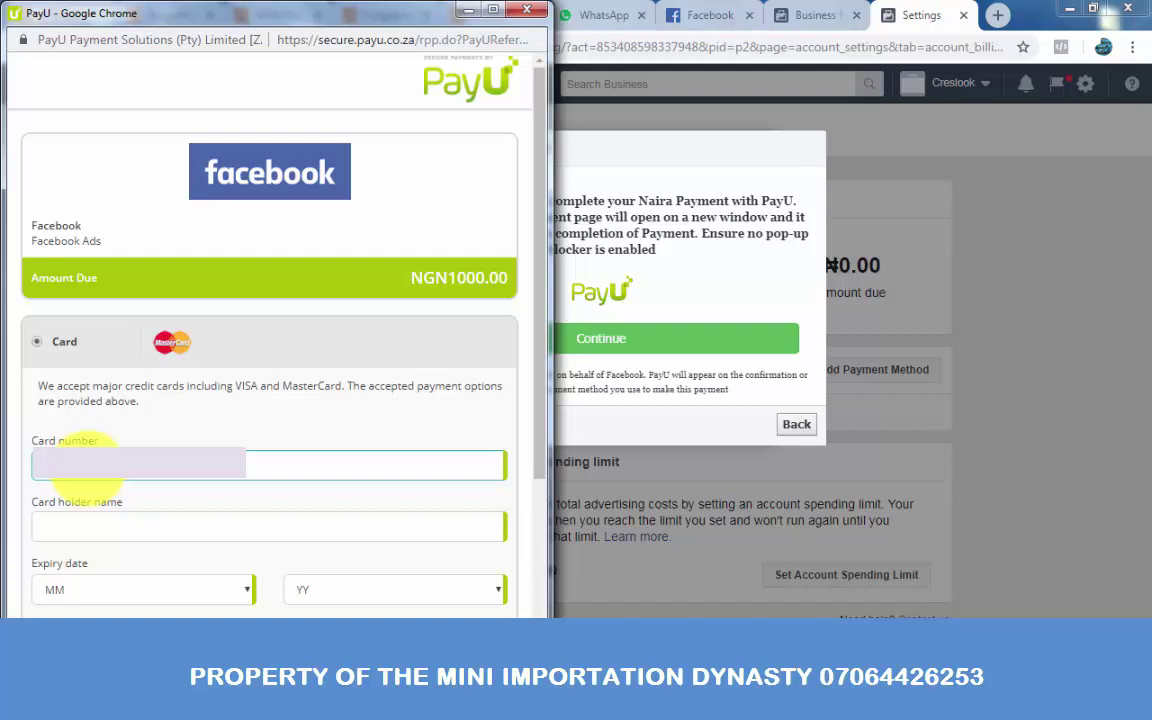
{"action": "left_click", "coordinate": [52, 526]}
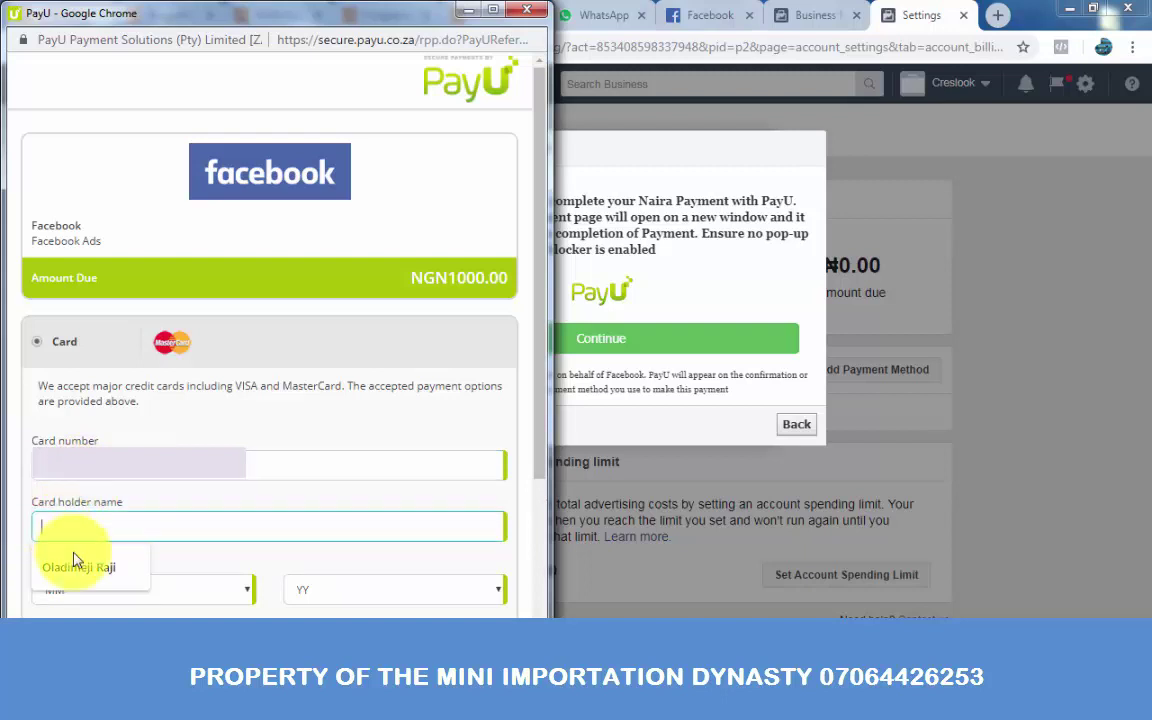
{"action": "left_click", "coordinate": [76, 566]}
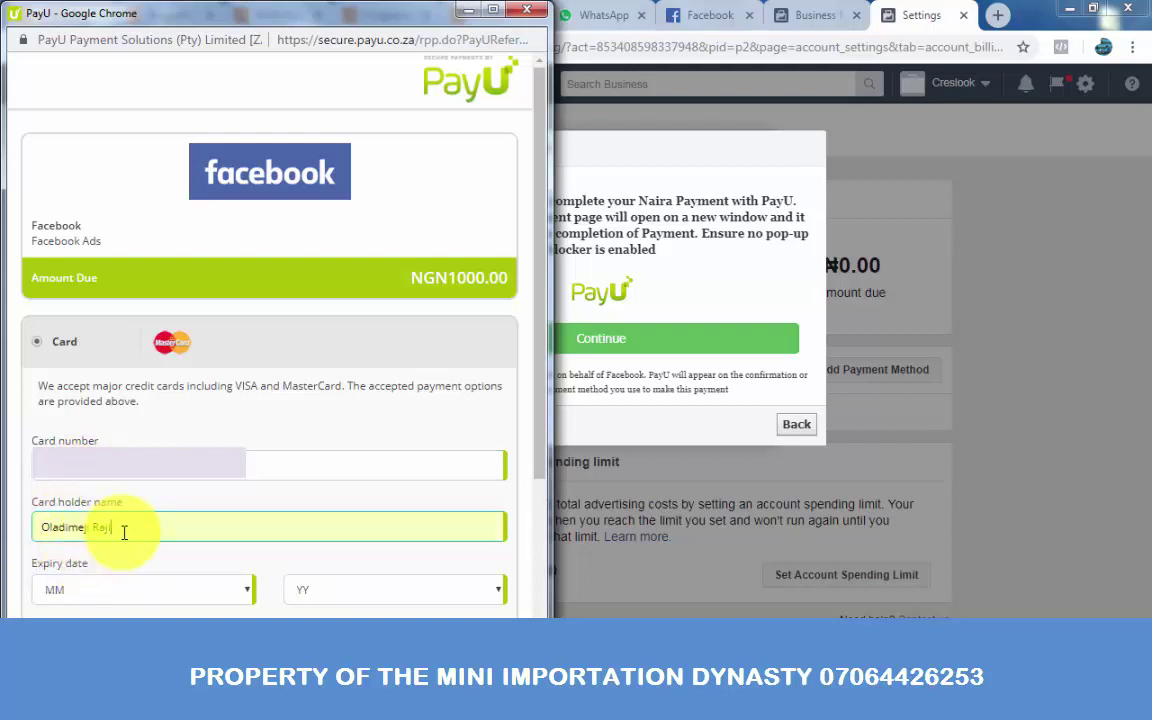
- Set card expiry to month 3, year 2019, enter the CVV, and pay NGN1000.00
{"action": "left_click", "coordinate": [107, 590]}
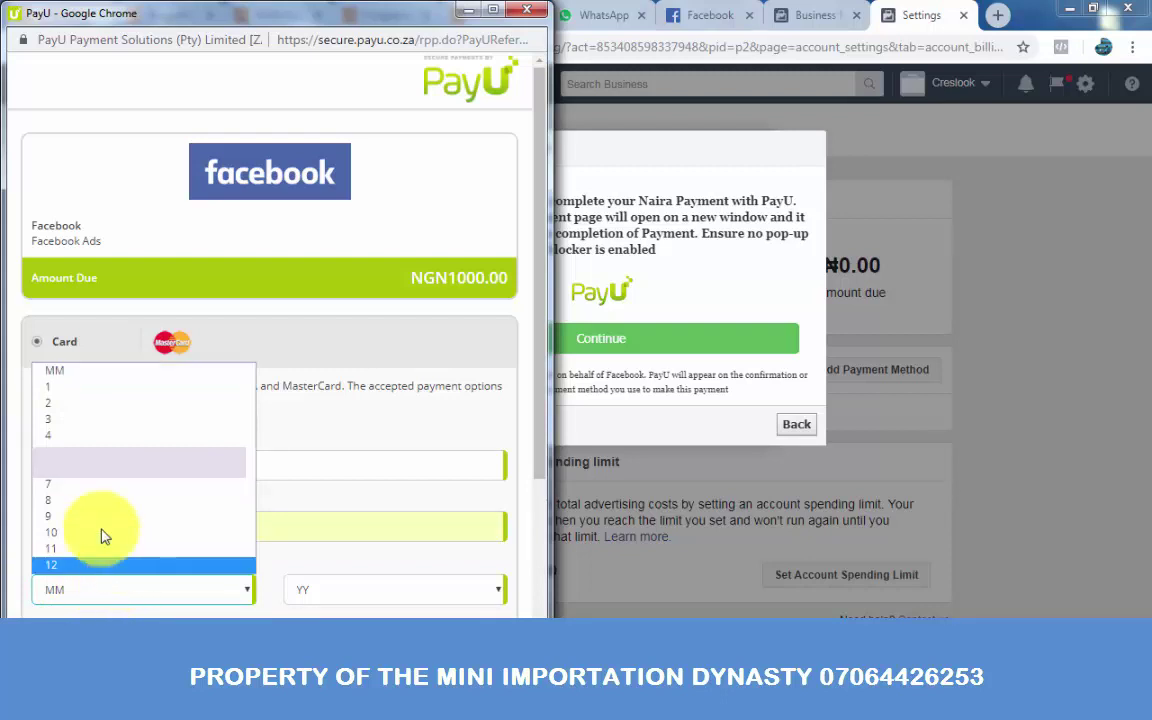
{"action": "left_click", "coordinate": [50, 418]}
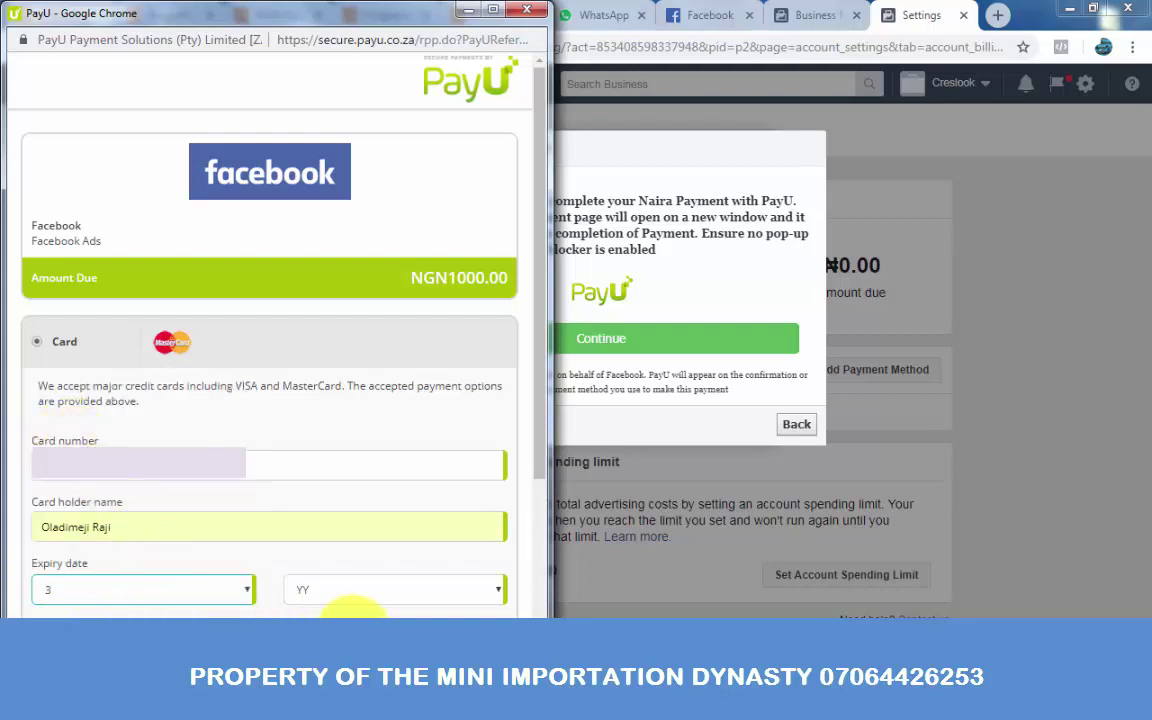
{"action": "left_click", "coordinate": [391, 597]}
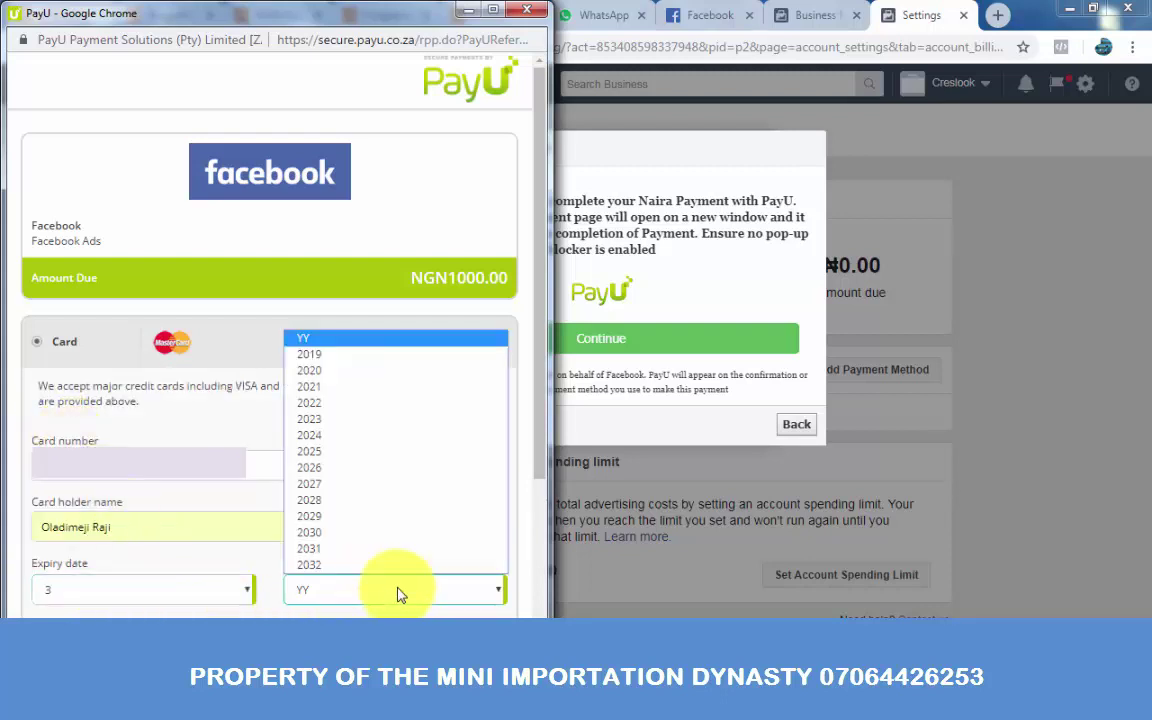
{"action": "left_click", "coordinate": [399, 354]}
{"action": "scroll", "coordinate": [213, 452], "scroll_direction": "down", "scroll_amount": 1}
{"action": "scroll", "coordinate": [213, 452], "scroll_direction": "down", "scroll_amount": 2}
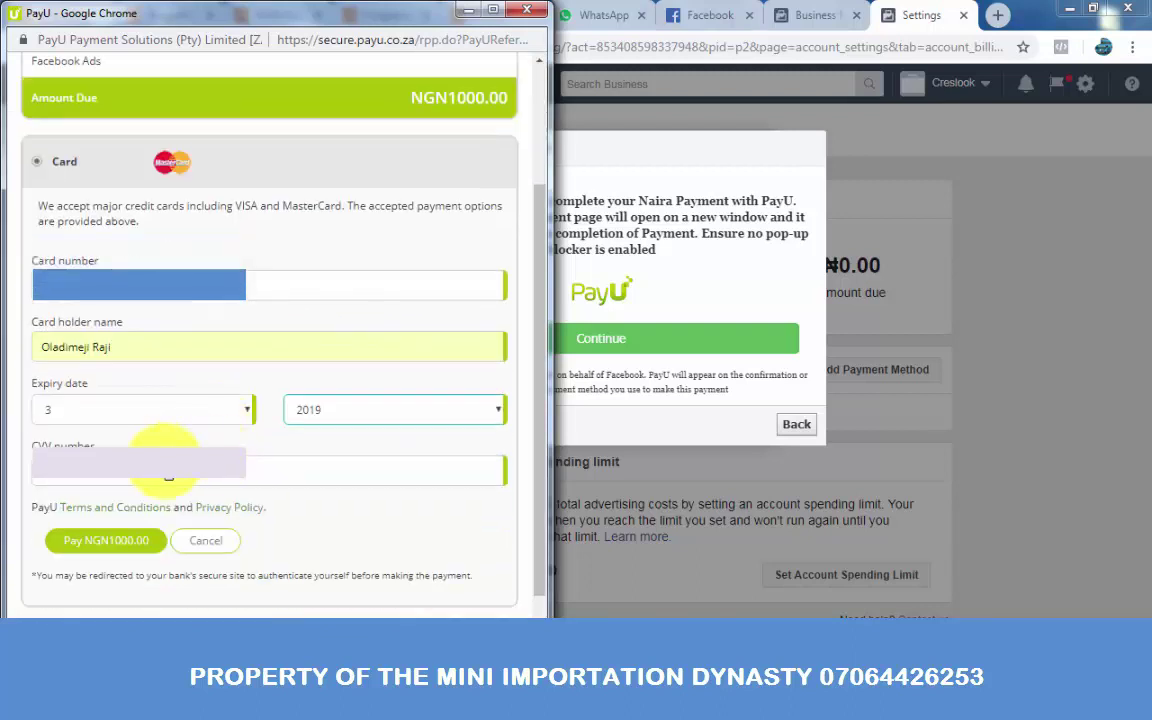
{"action": "left_click", "coordinate": [165, 468]}
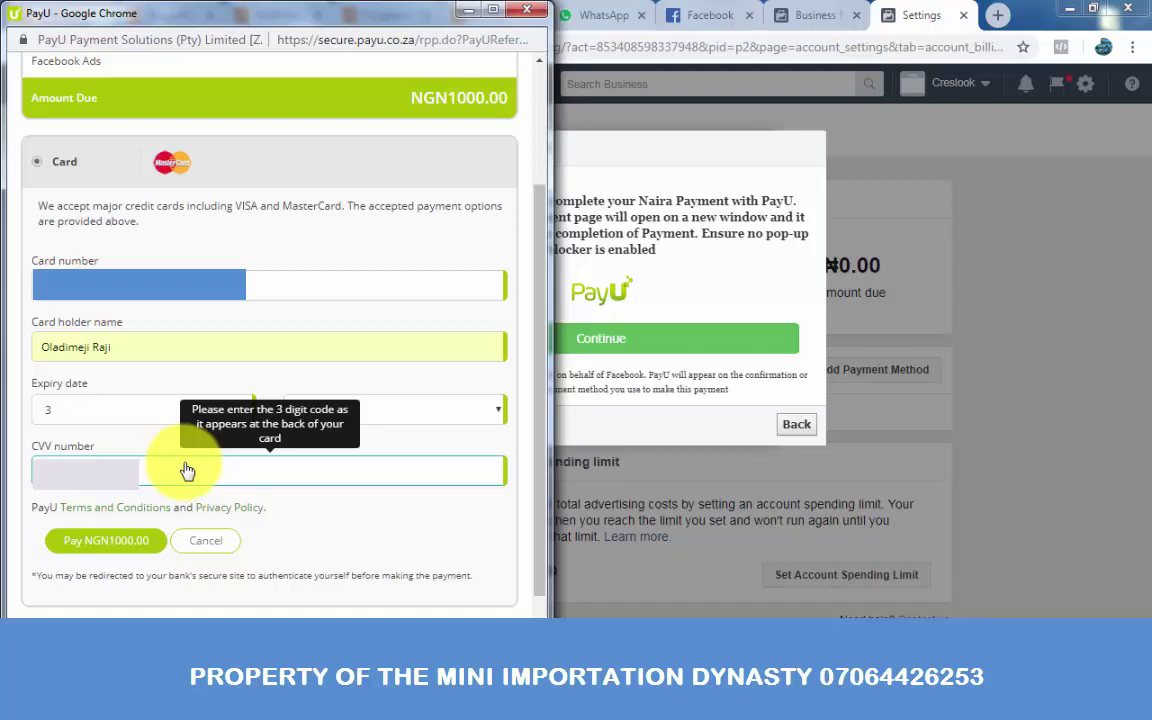
{"action": "left_click", "coordinate": [340, 537]}
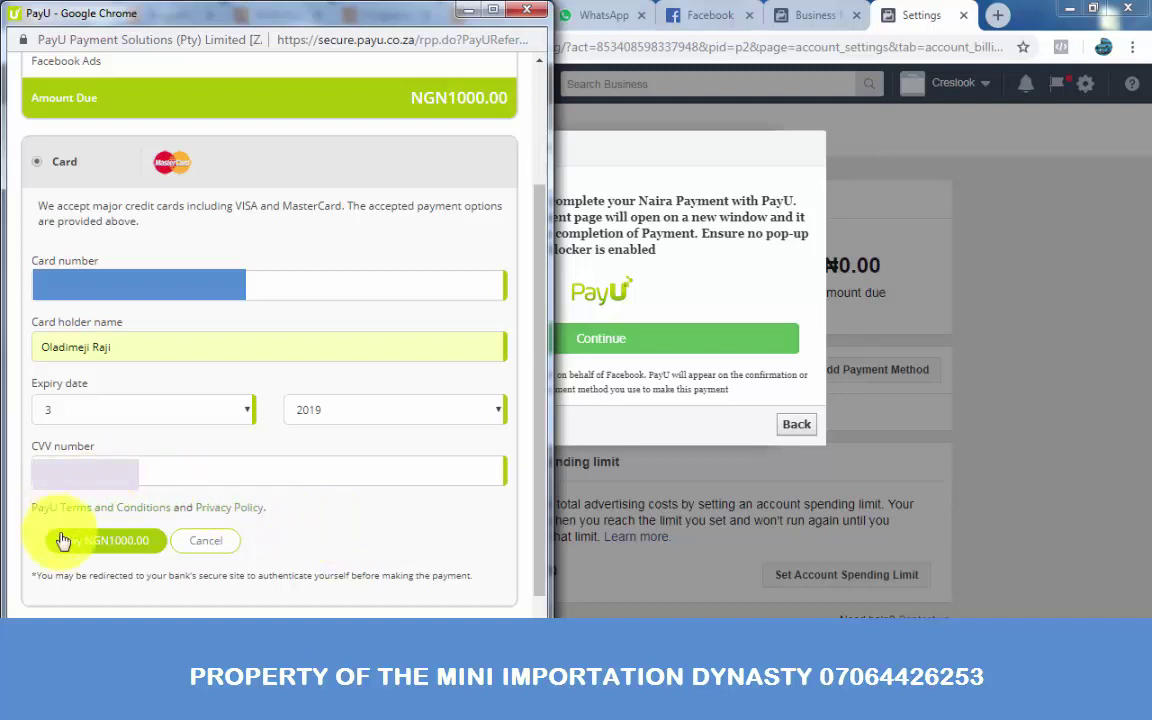
{"action": "left_click", "coordinate": [110, 545]}
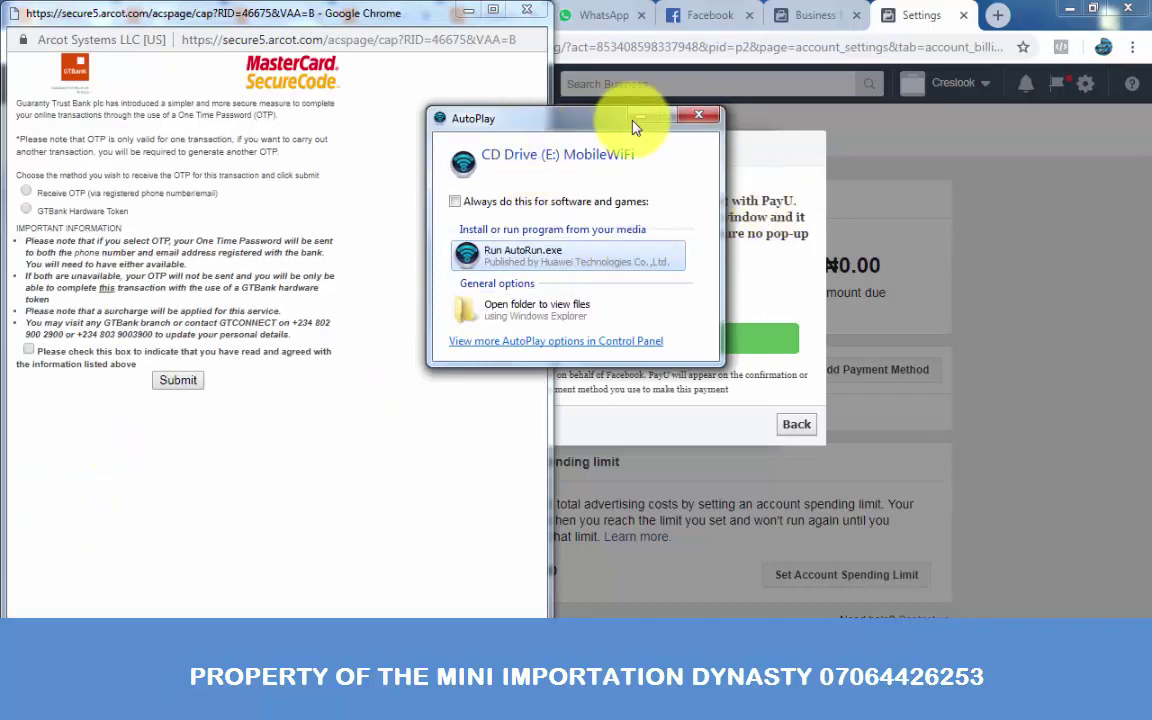
- Dismiss AutoPlay, pick GTBank Hardware Token, accept the terms and submit the OTP method
{"action": "left_click", "coordinate": [692, 119]}
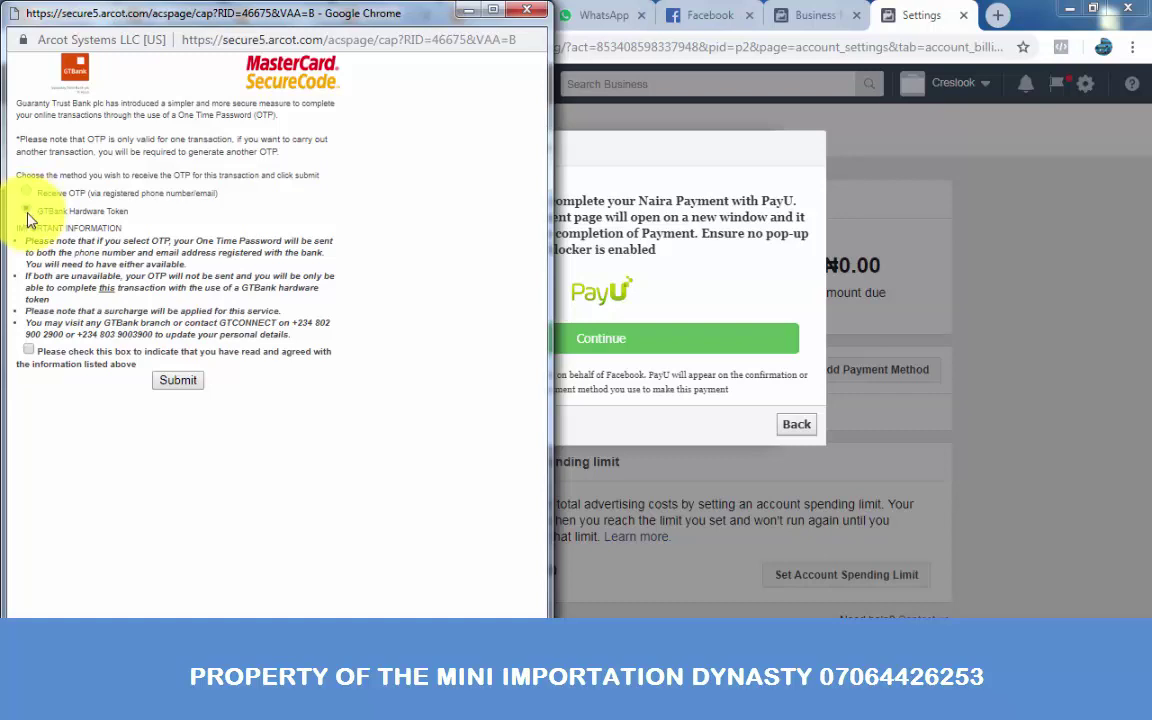
{"action": "left_click", "coordinate": [27, 211]}
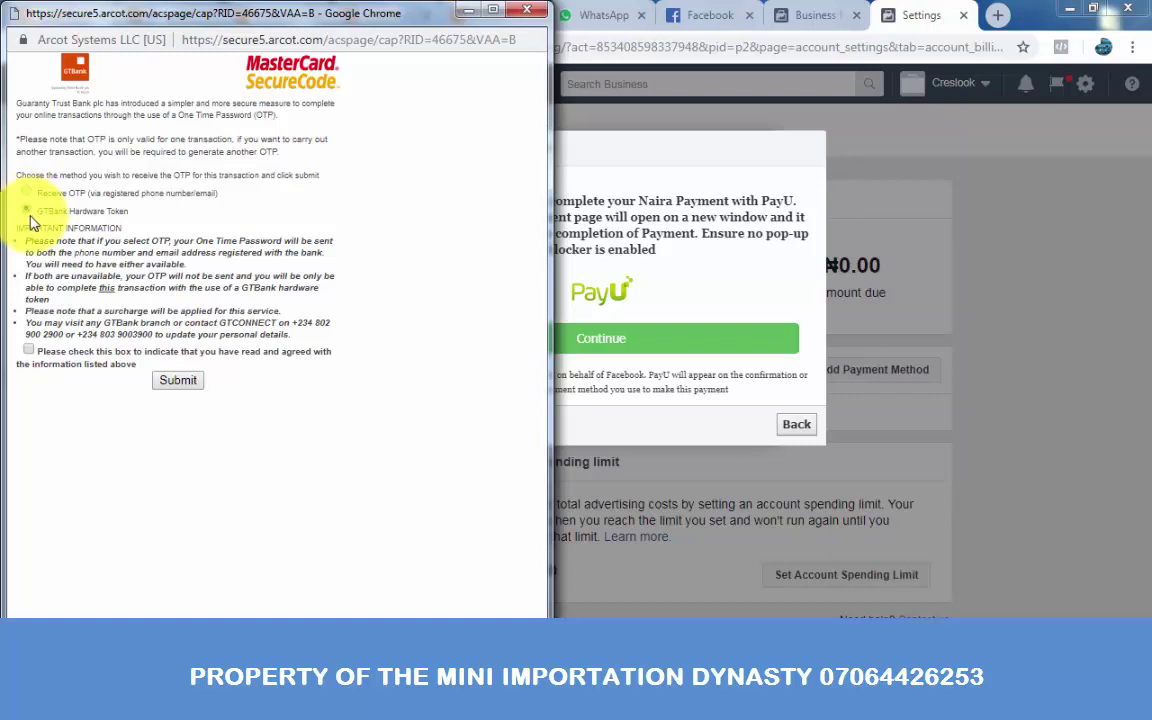
{"action": "left_click", "coordinate": [29, 352]}
{"action": "left_click", "coordinate": [184, 386]}
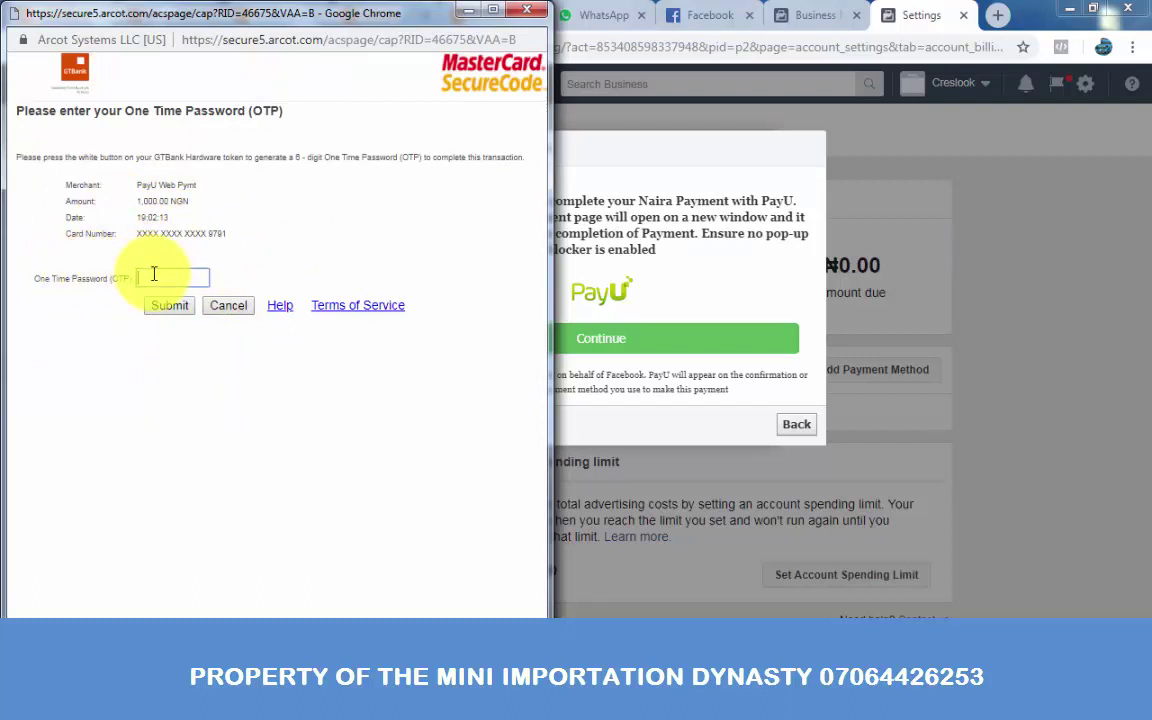
- Enter the one-time password from the GTBank token and submit it to authorise the payment
{"action": "left_click", "coordinate": [170, 272]}
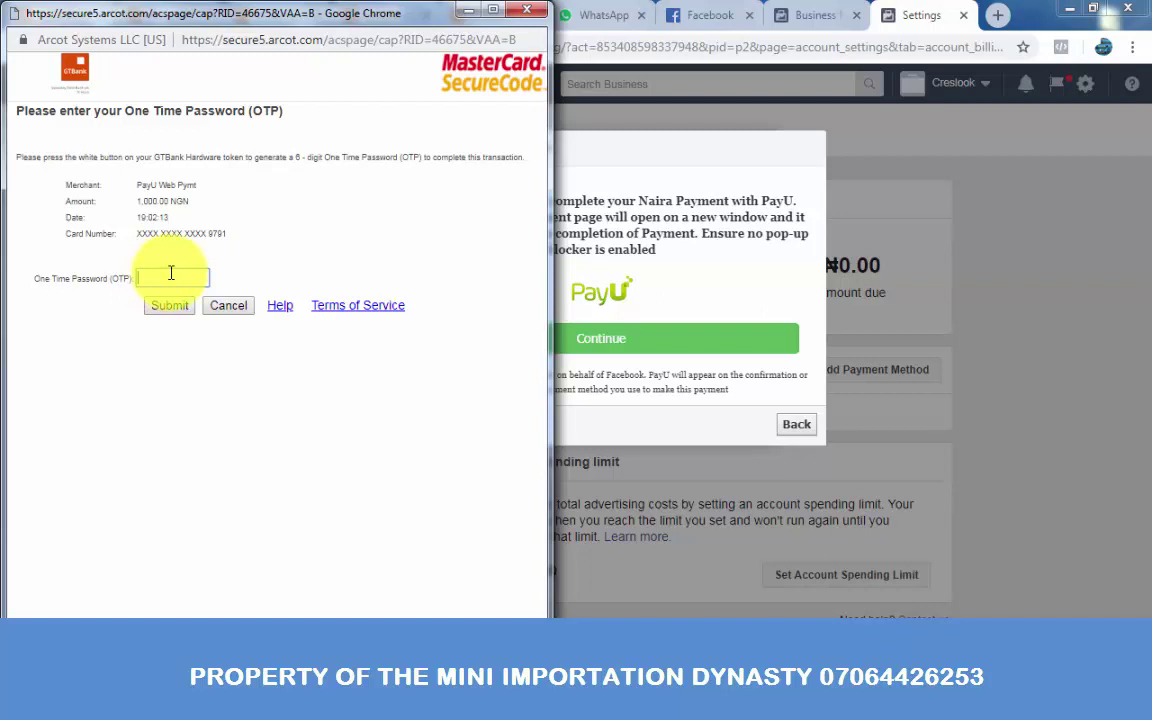
{"action": "type", "text": "******"}
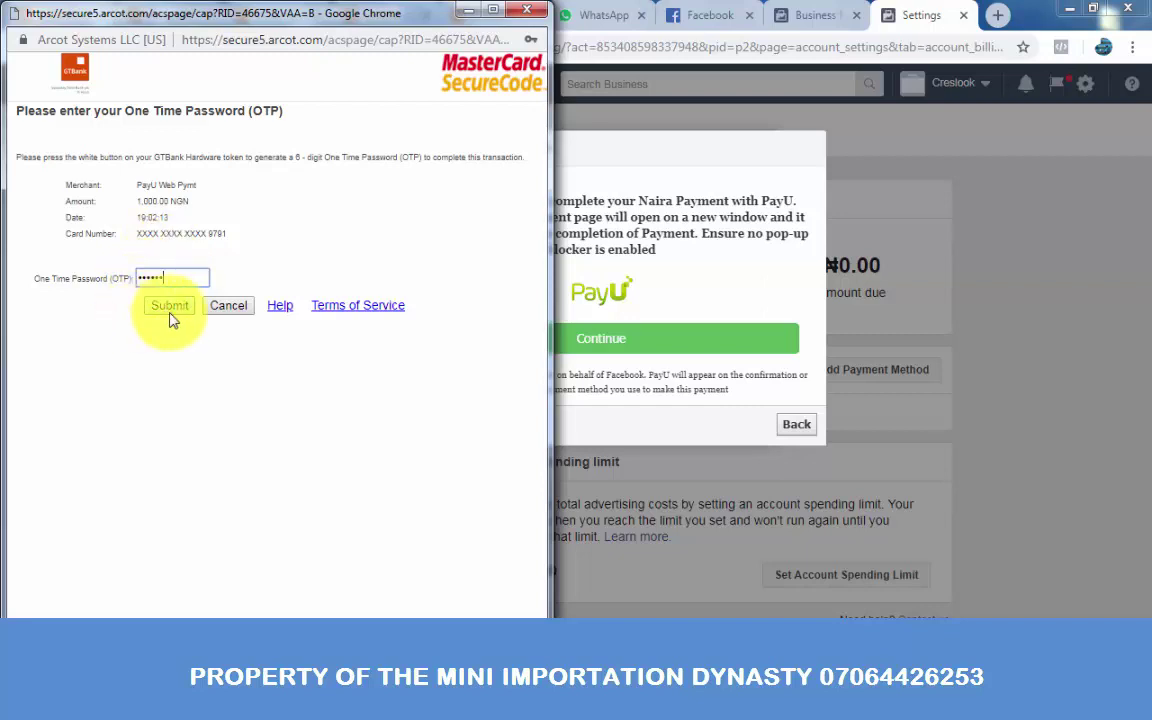
{"action": "left_click", "coordinate": [170, 306]}
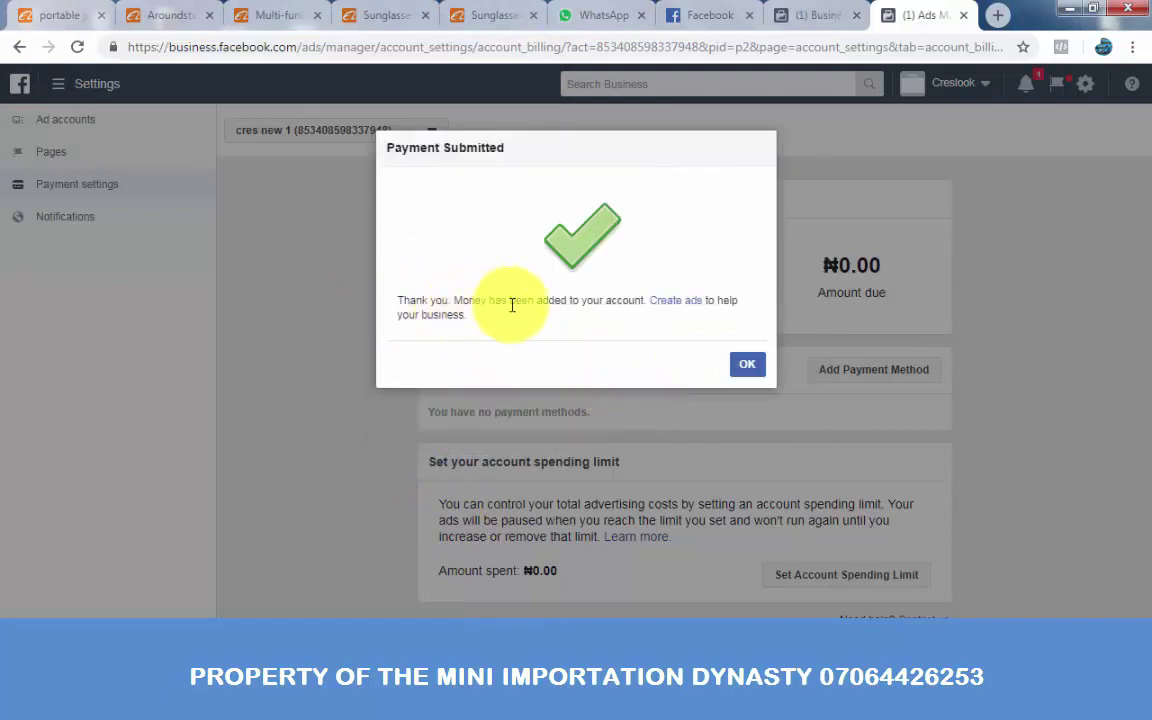
- Dismiss the Payment Submitted dialog and review the ₦1,000.00 stored balance under Payment methods
{"action": "left_click", "coordinate": [748, 366]}
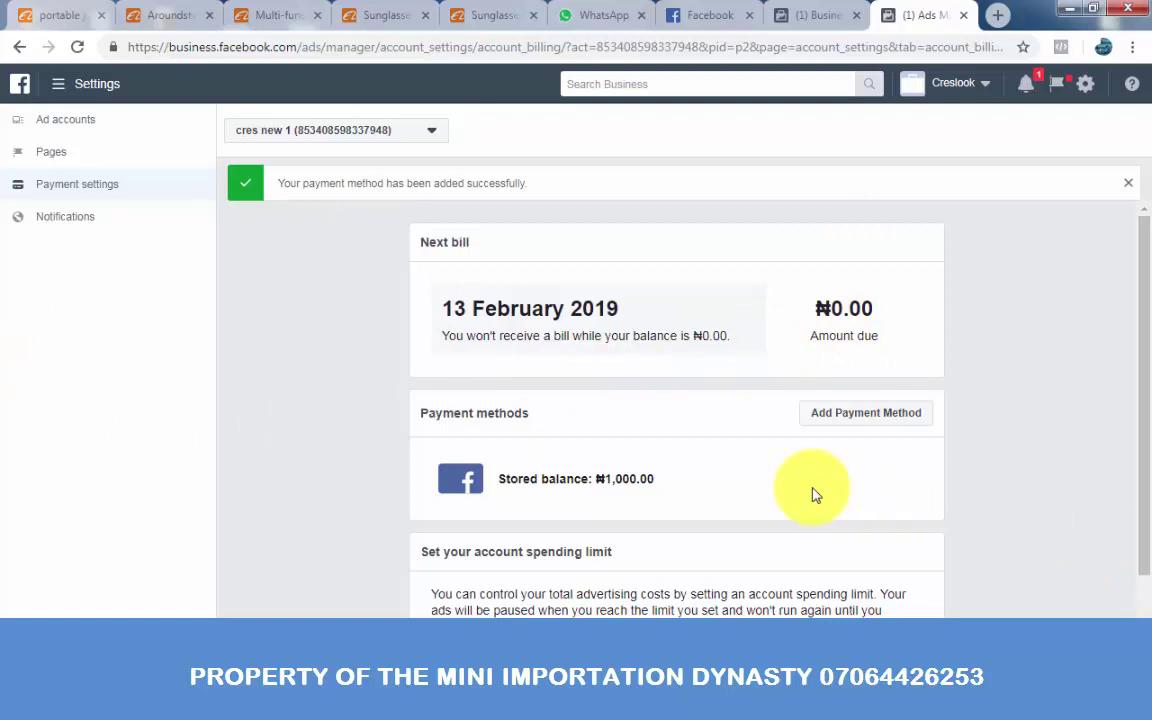
{"action": "scroll", "coordinate": [1083, 329], "scroll_direction": "down", "scroll_amount": 1}
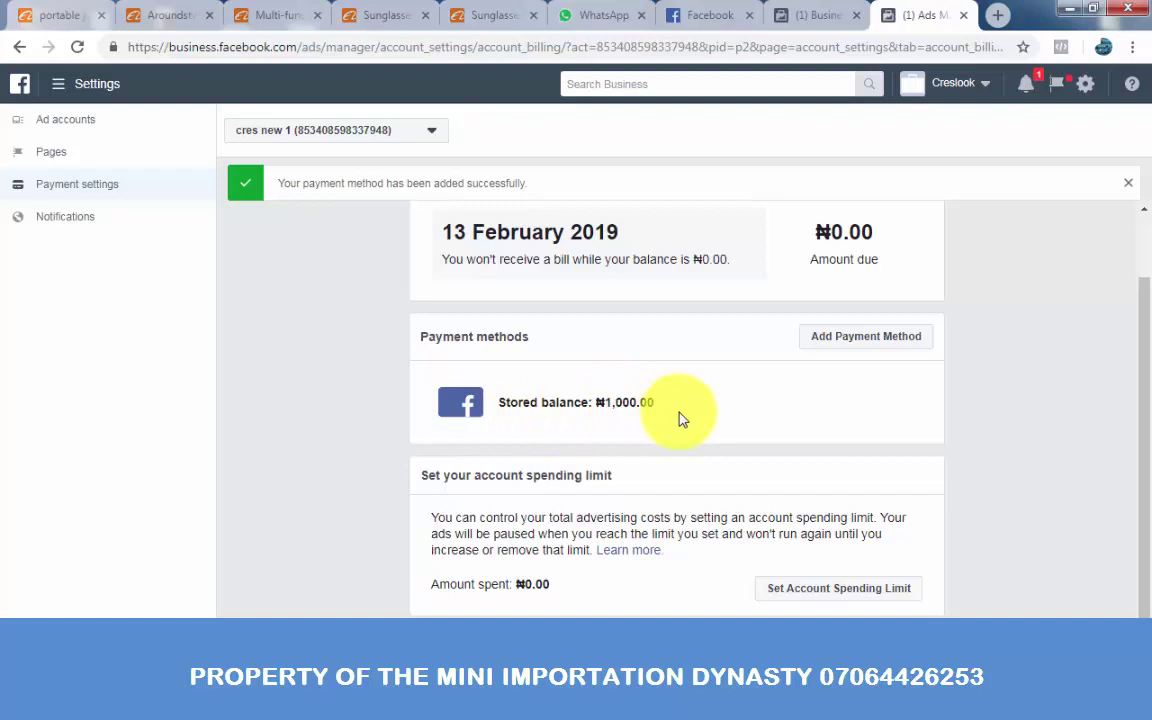
{"action": "scroll", "coordinate": [656, 419], "scroll_direction": "up", "scroll_amount": 1}
{"action": "scroll", "coordinate": [657, 421], "scroll_direction": "down", "scroll_amount": 1}
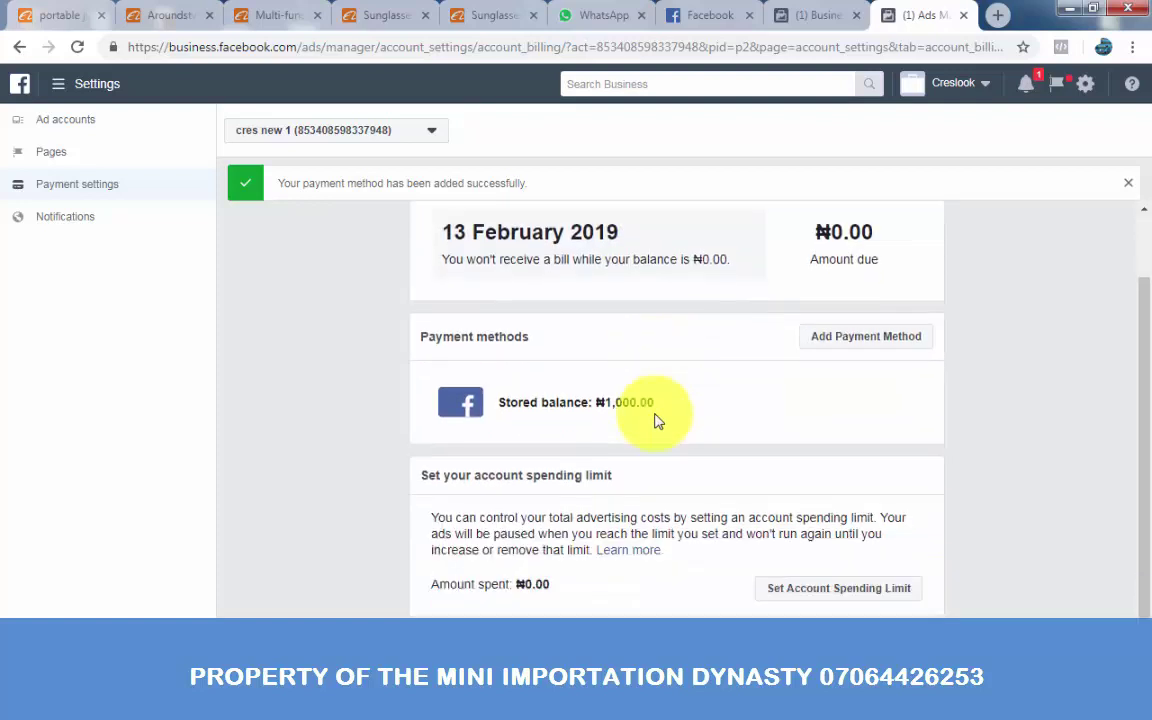
{"action": "scroll", "coordinate": [656, 419], "scroll_direction": "up", "scroll_amount": 1}
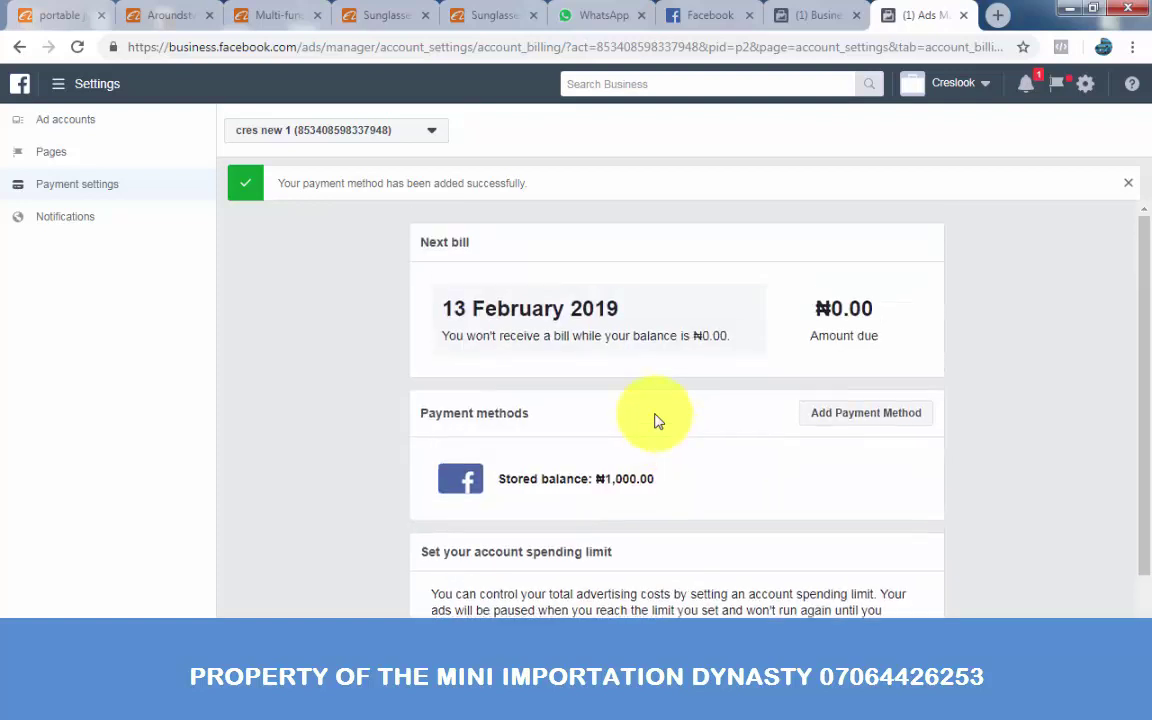
{"action": "scroll", "coordinate": [652, 418], "scroll_direction": "down", "scroll_amount": 1}
{"action": "left_click", "coordinate": [58, 84]}
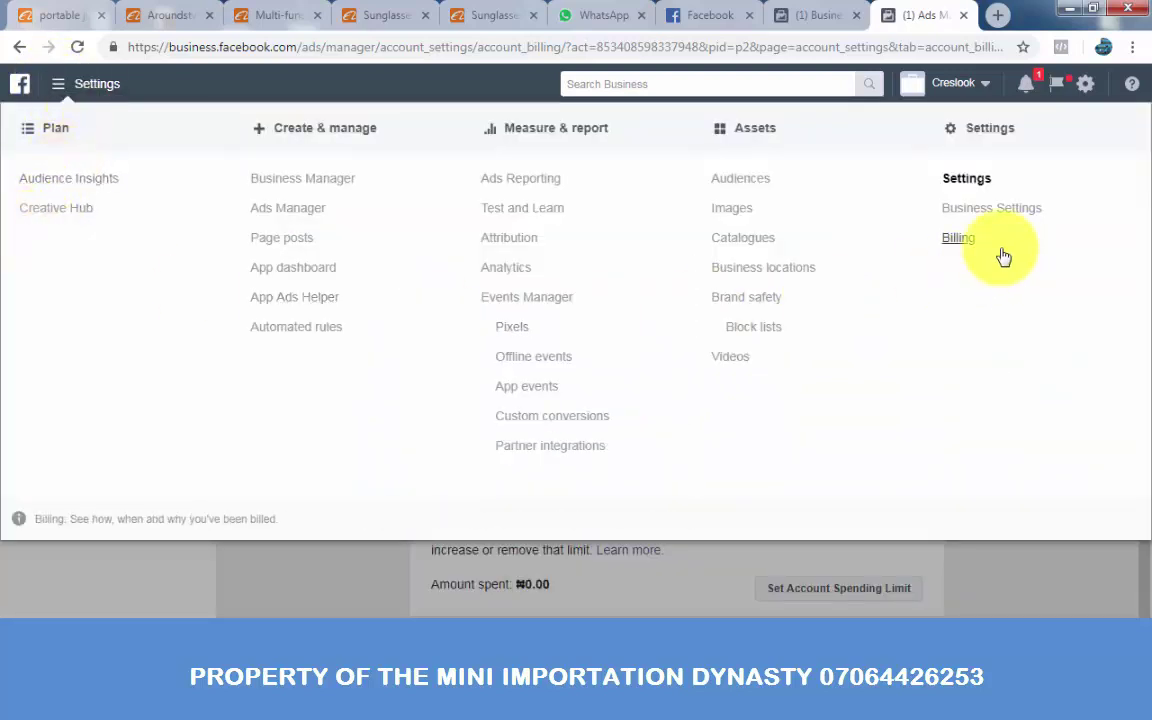
- Check Billing (no bills, ₦0.00), then return to payment settings showing ₦1,000.00 stored balance
{"action": "left_click", "coordinate": [960, 242]}
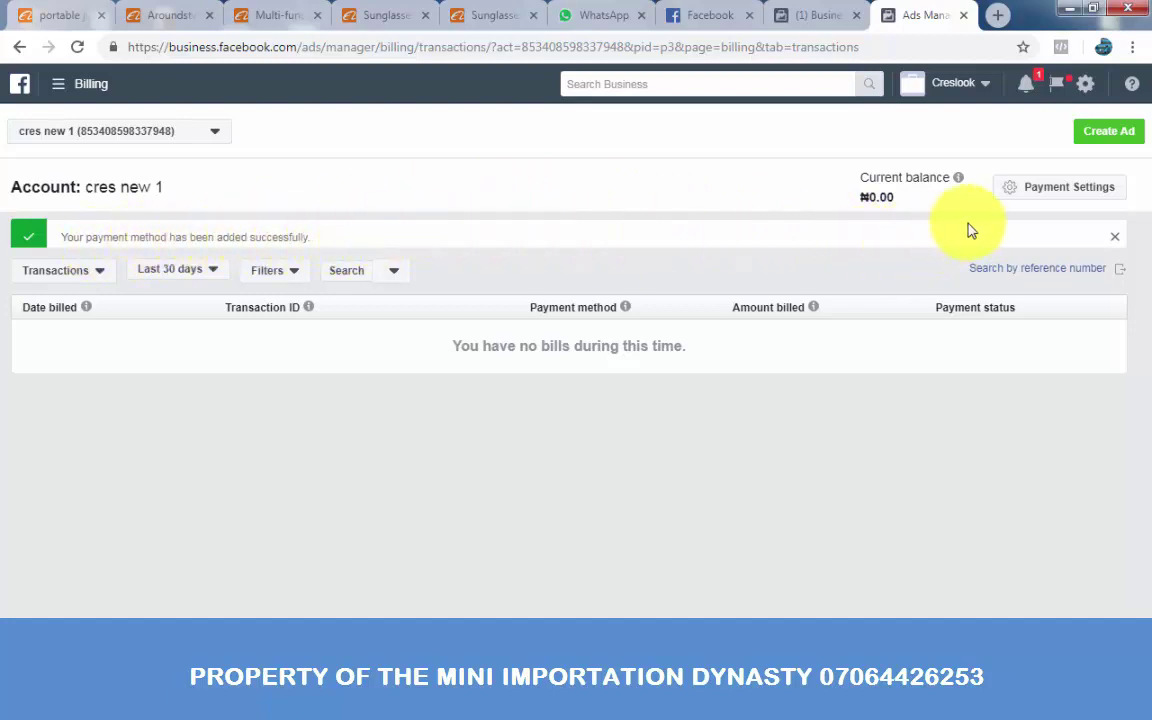
{"action": "left_click", "coordinate": [1060, 190]}
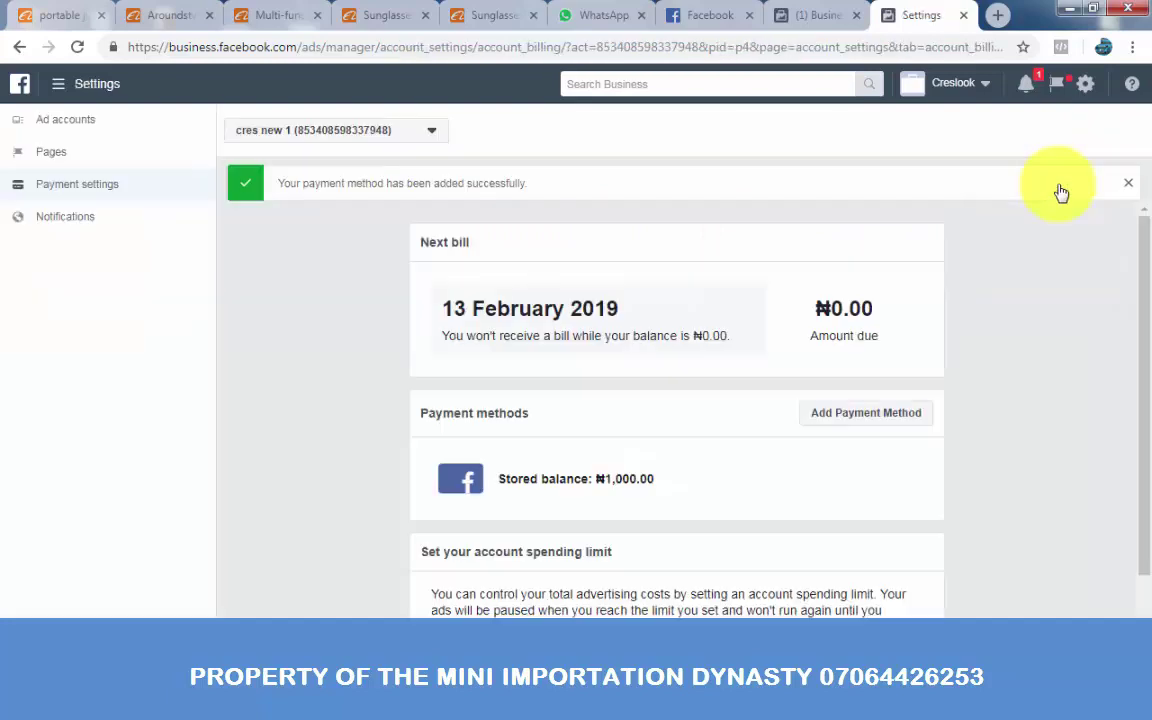
{"action": "scroll", "coordinate": [643, 408], "scroll_direction": "down", "scroll_amount": 1}
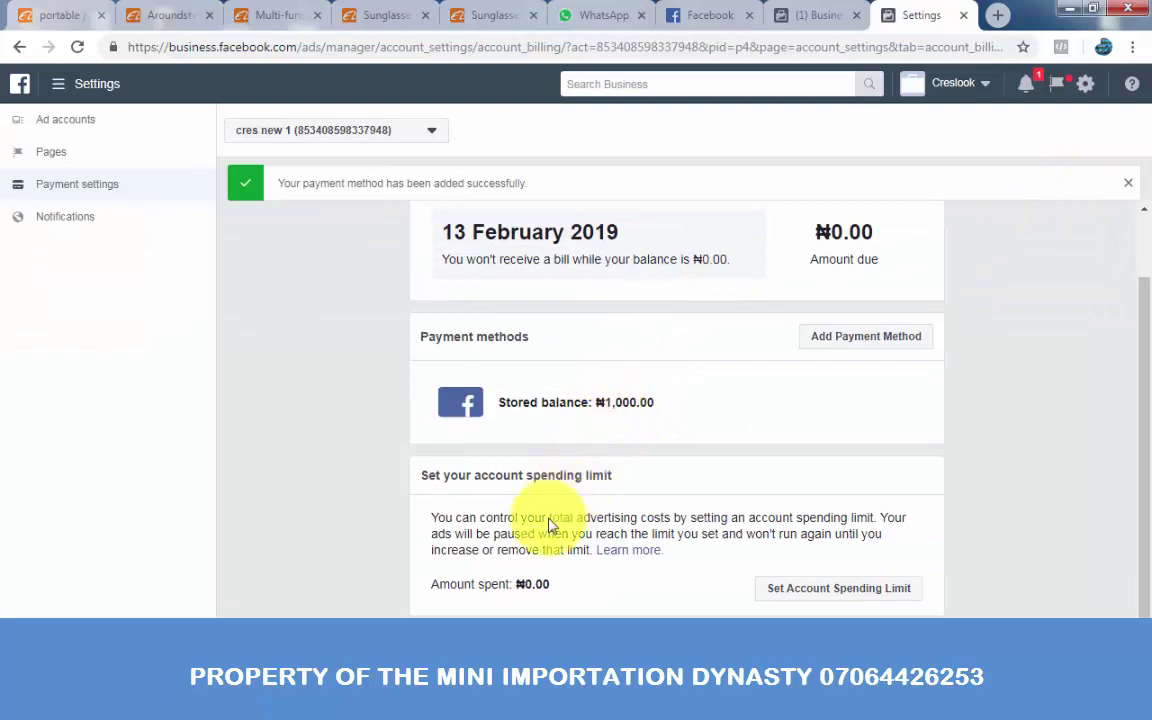
{"action": "scroll", "coordinate": [655, 398], "scroll_direction": "up", "scroll_amount": 1}
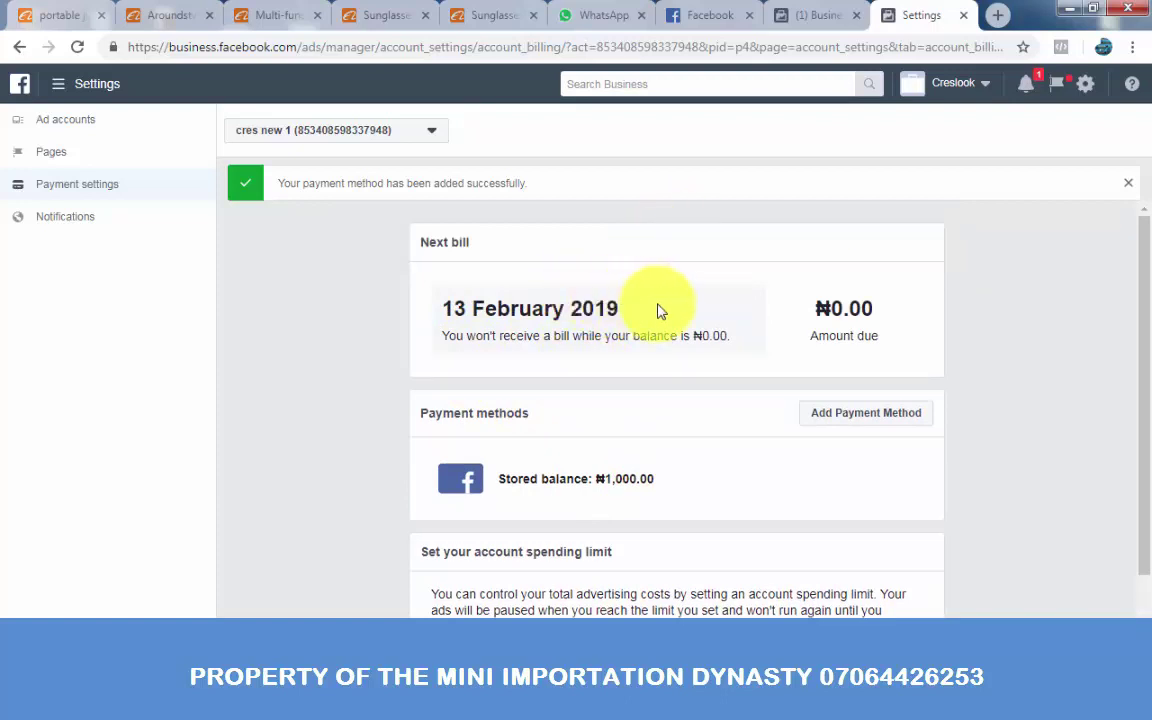
{"action": "scroll", "coordinate": [993, 318], "scroll_direction": "down", "scroll_amount": 1}
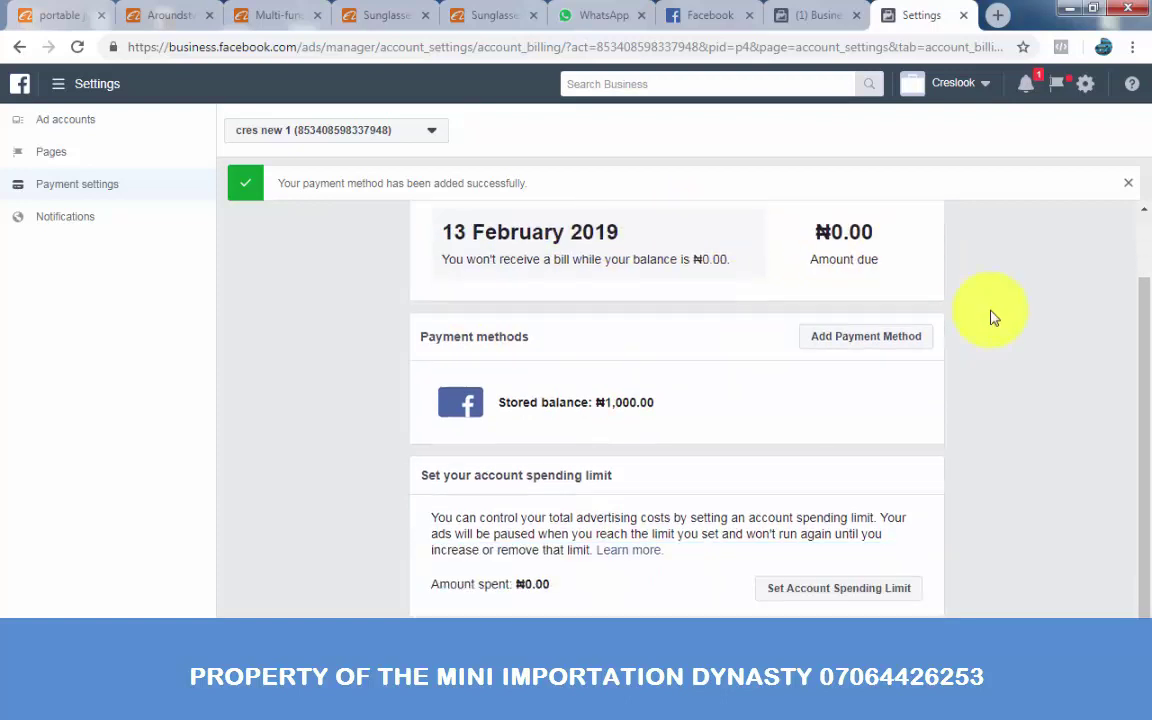